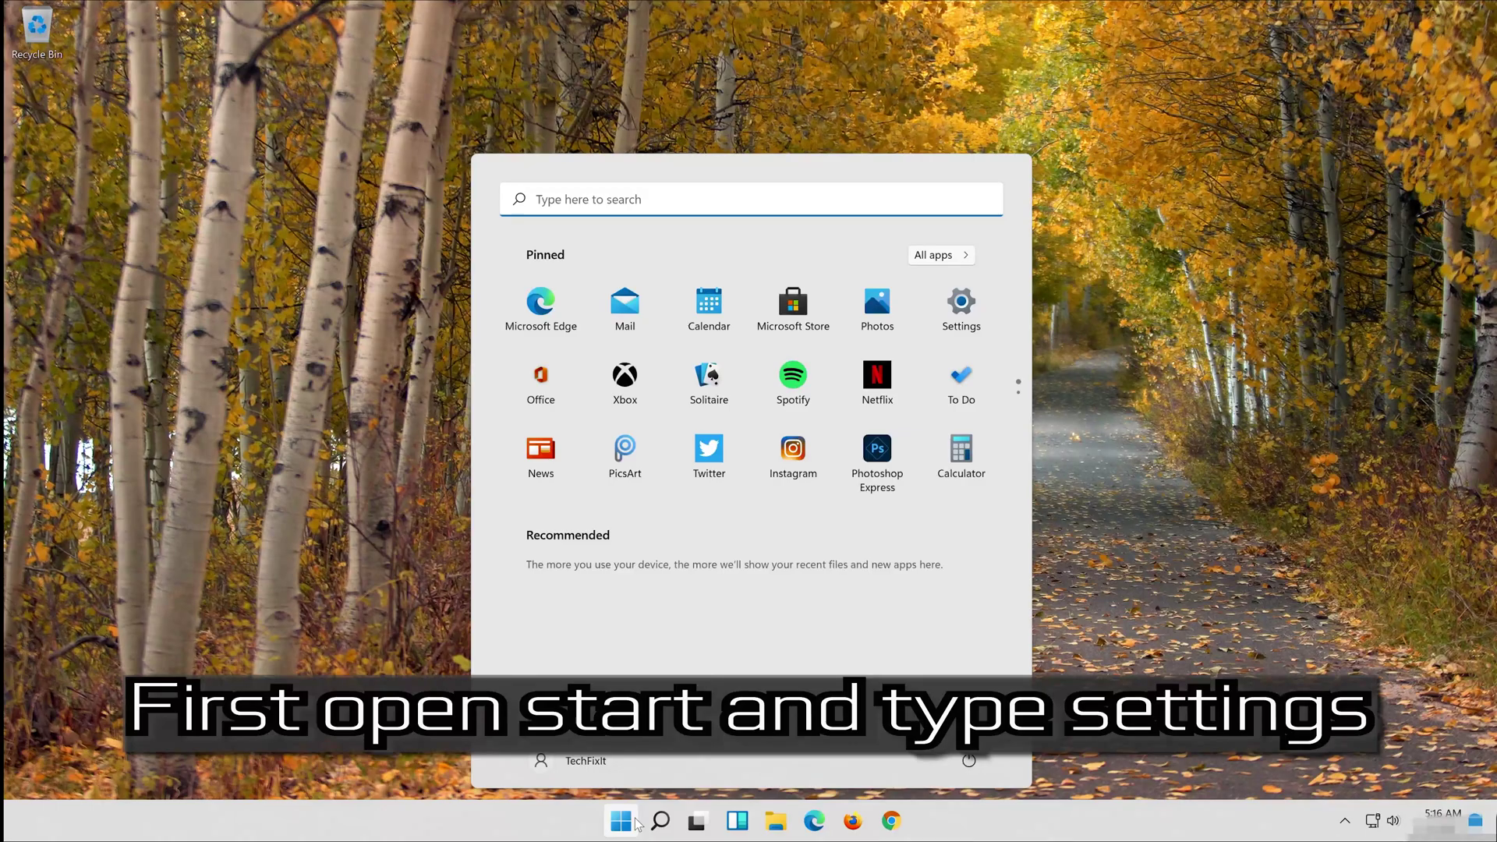
- Search for settings, open the Settings app and show its System page
type("settin")
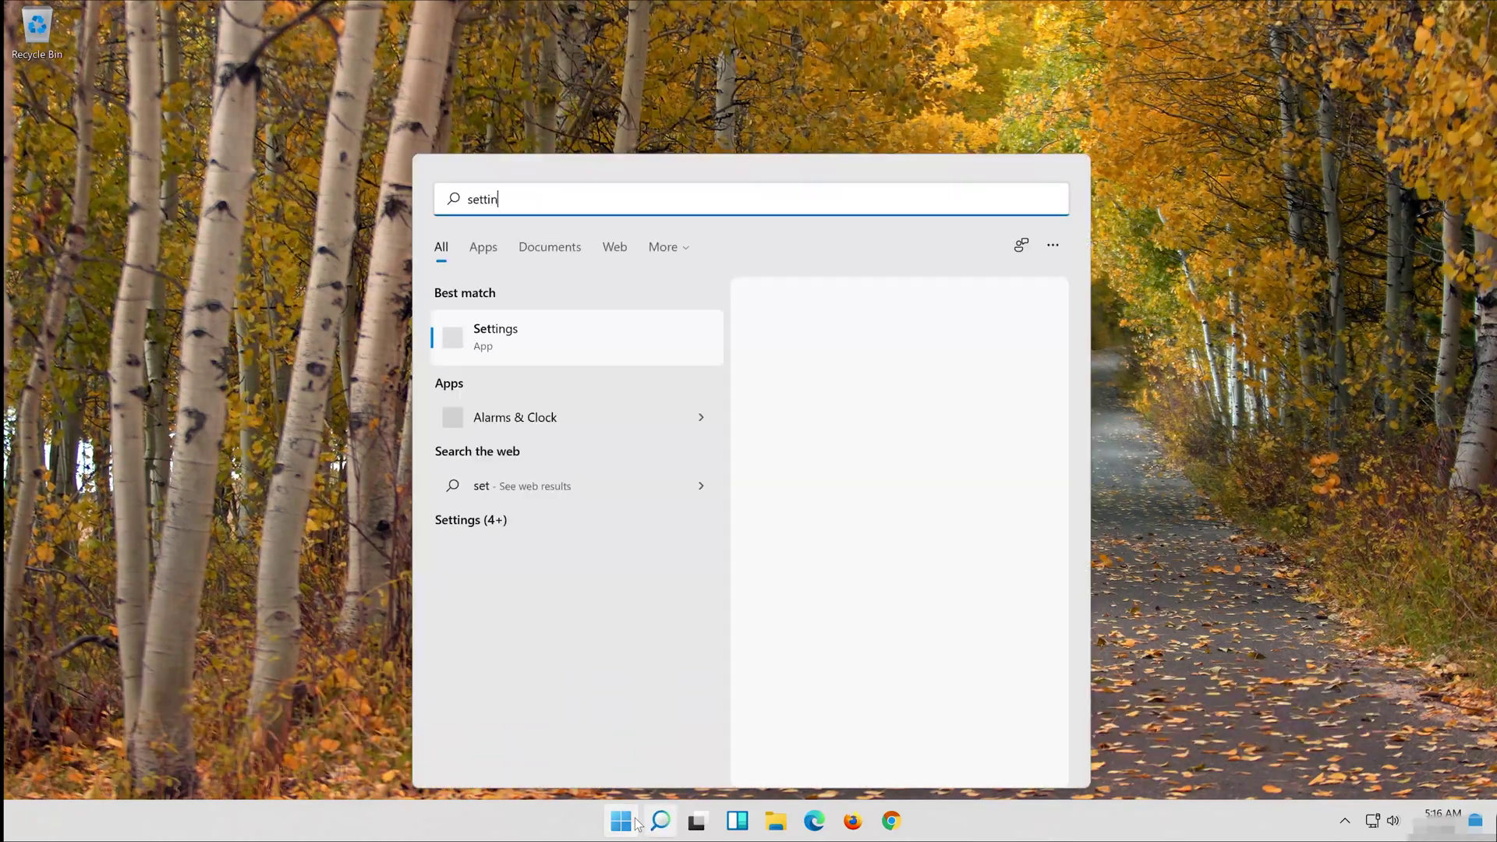
type("gs")
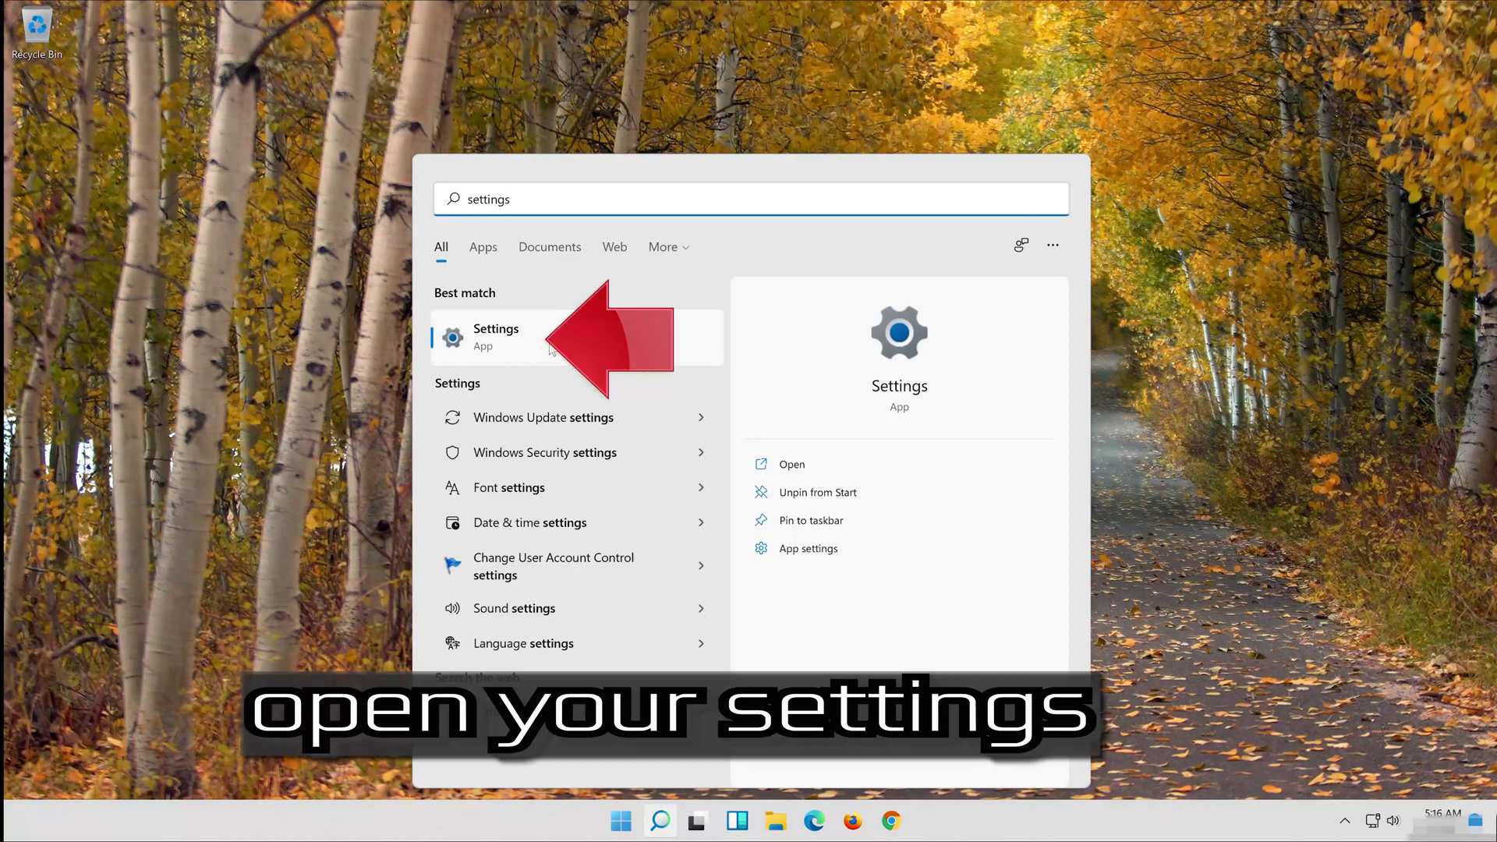
left_click(558, 344)
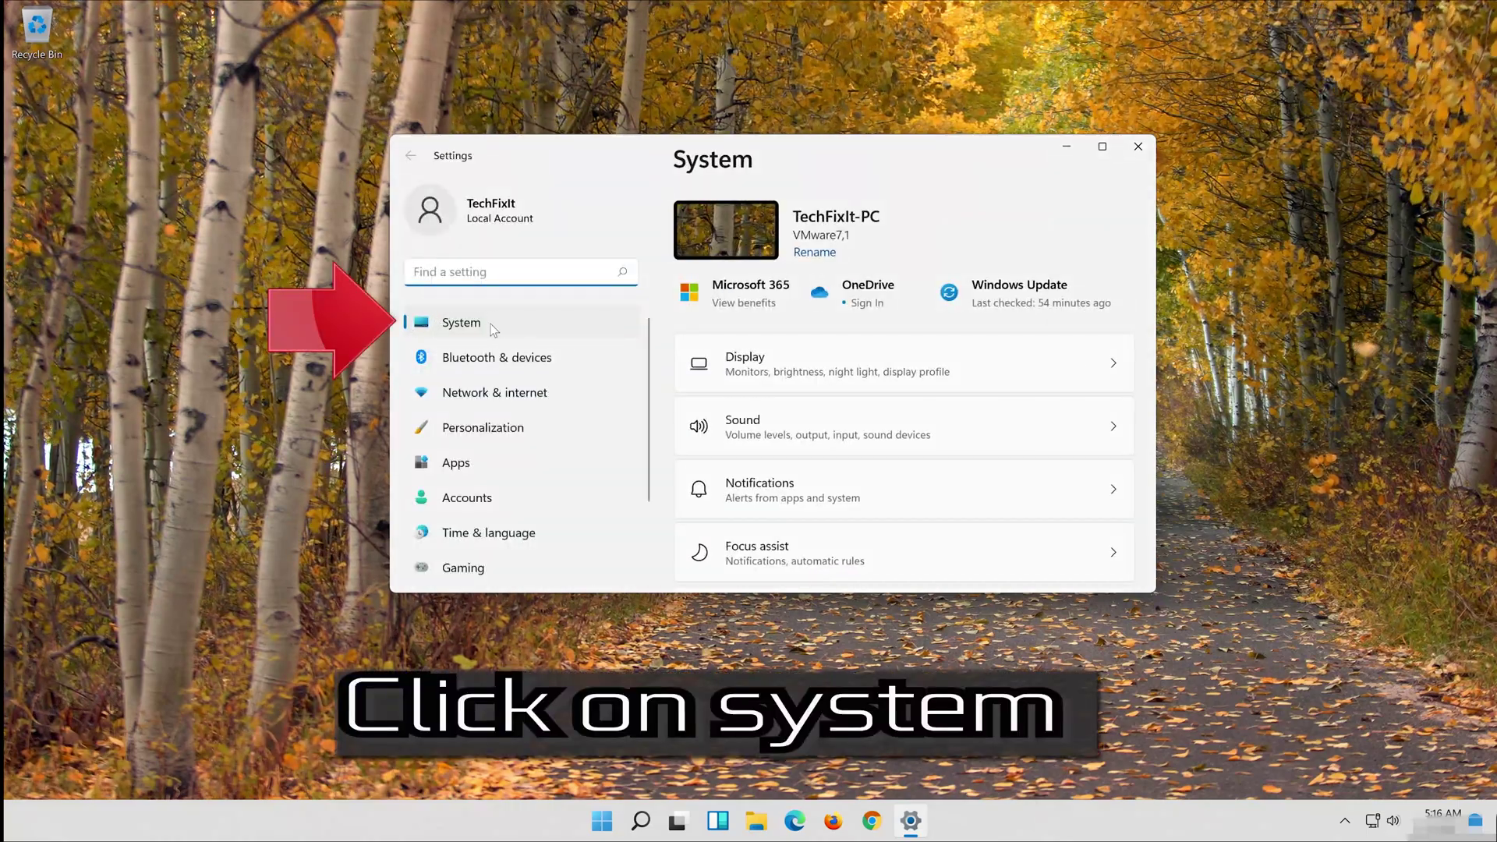
left_click(494, 330)
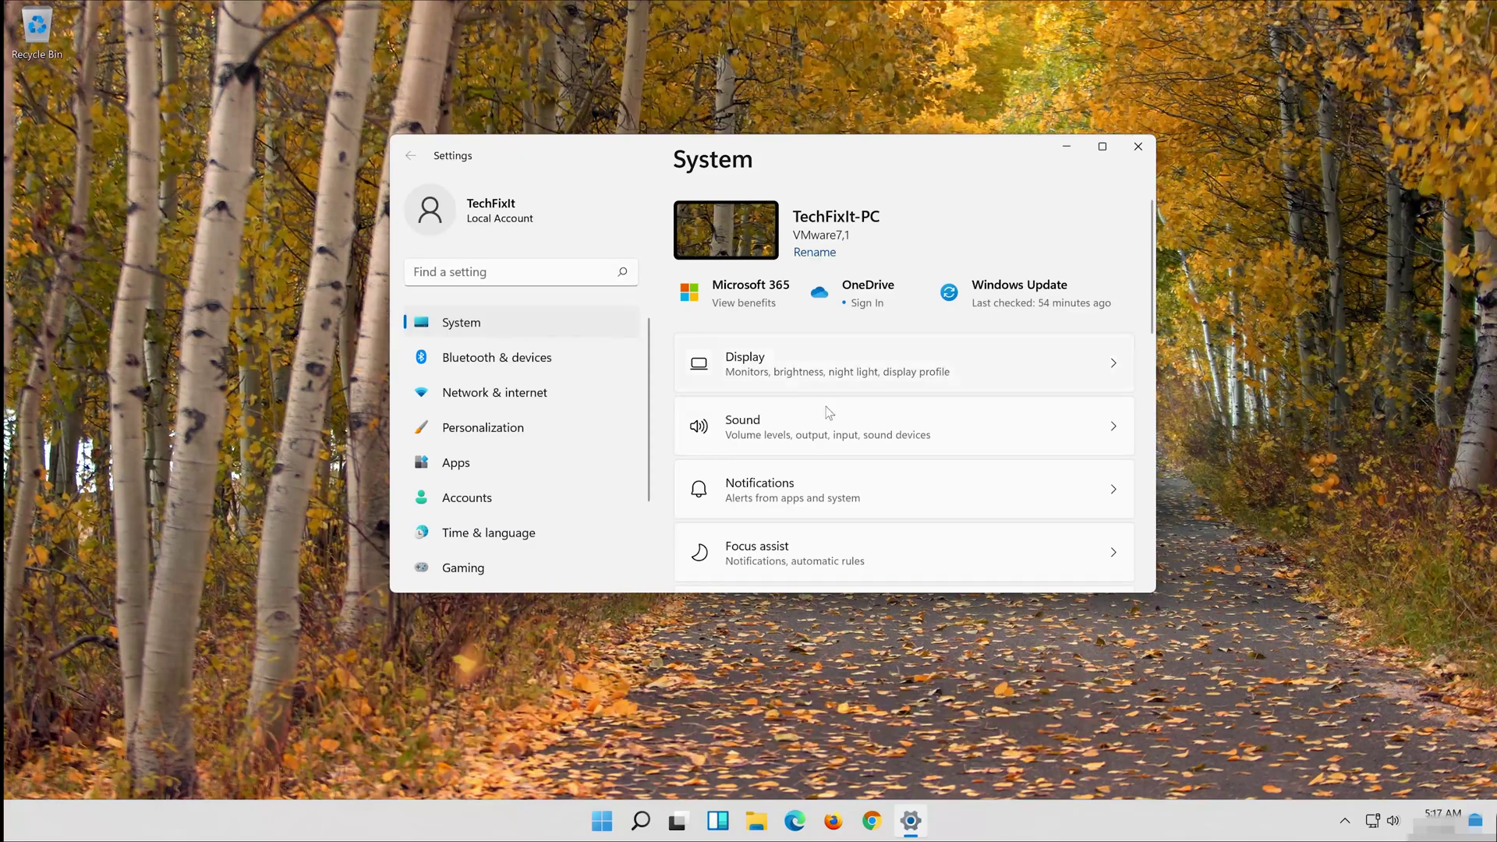
- Open the list of other troubleshooters within the system's Troubleshoot settings
scroll(853, 474, "down", 5)
scroll(854, 475, "down", 3)
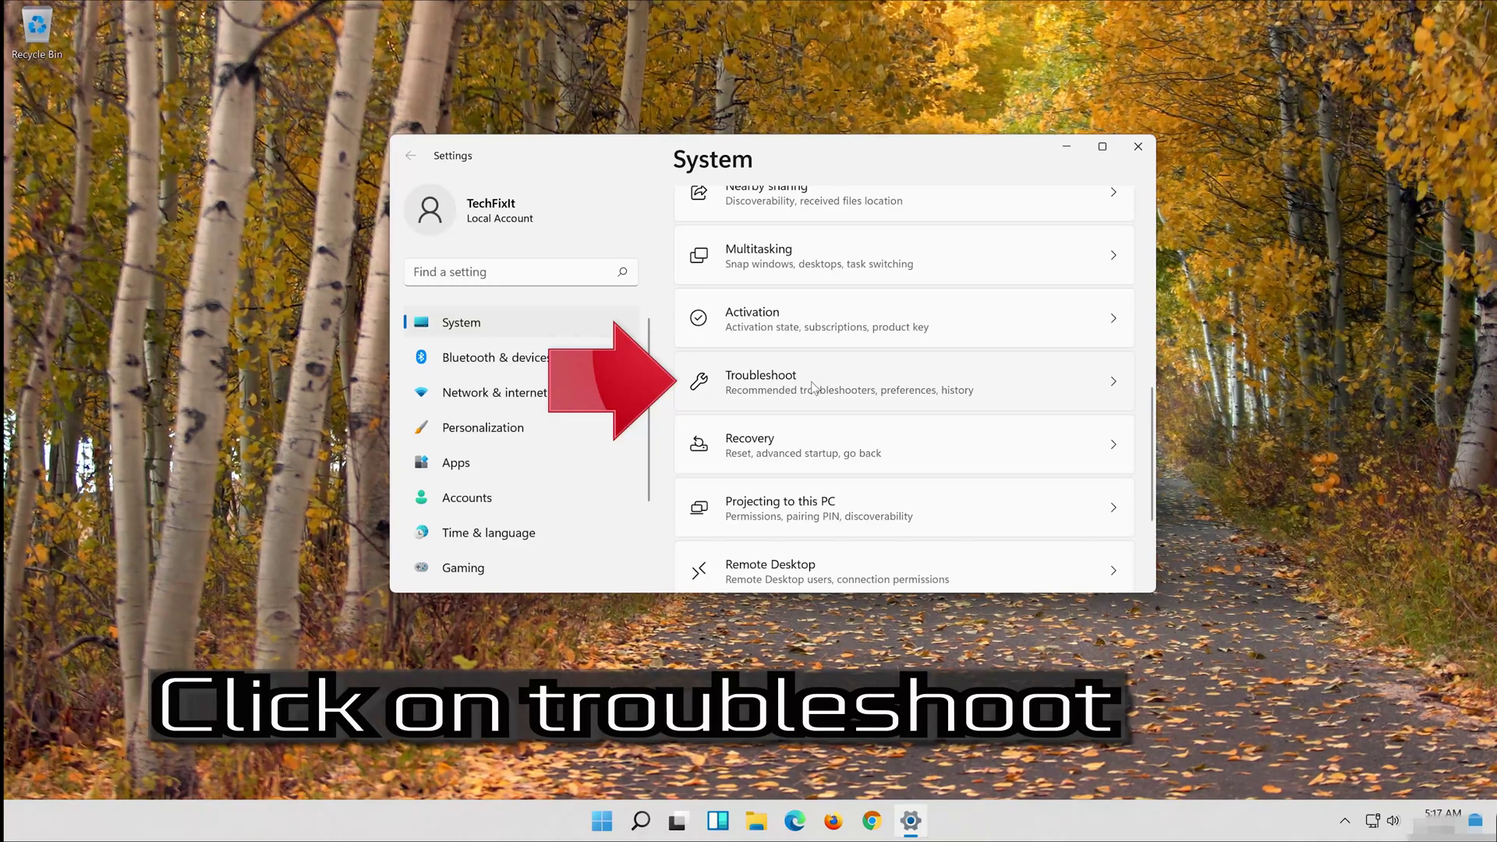
left_click(813, 387)
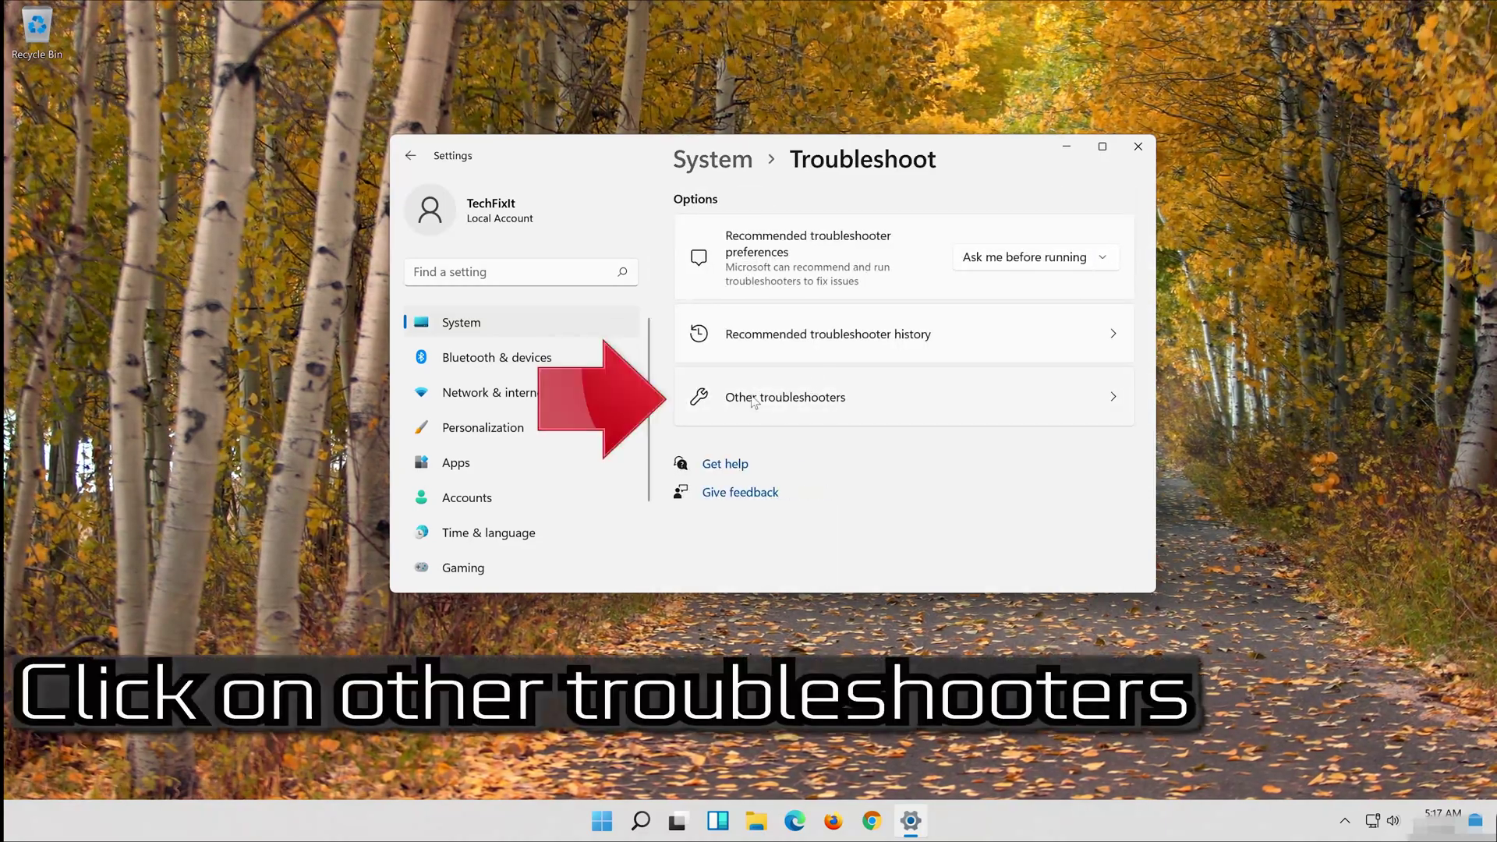
left_click(852, 399)
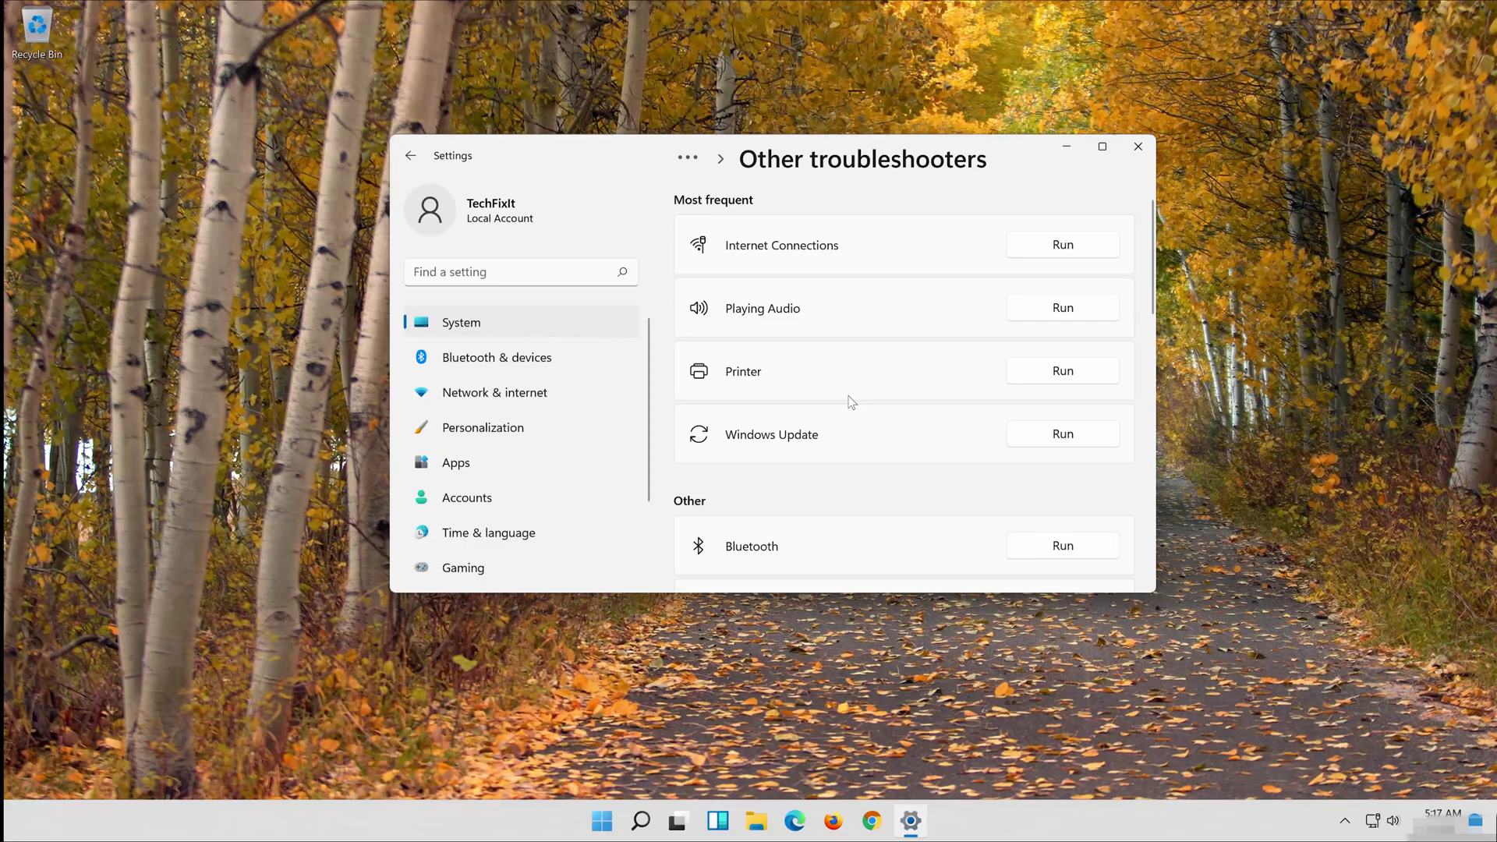
- Run the Windows Store Apps troubleshooter
scroll(852, 403, "down", 5)
scroll(852, 402, "down", 4)
scroll(851, 403, "down", 3)
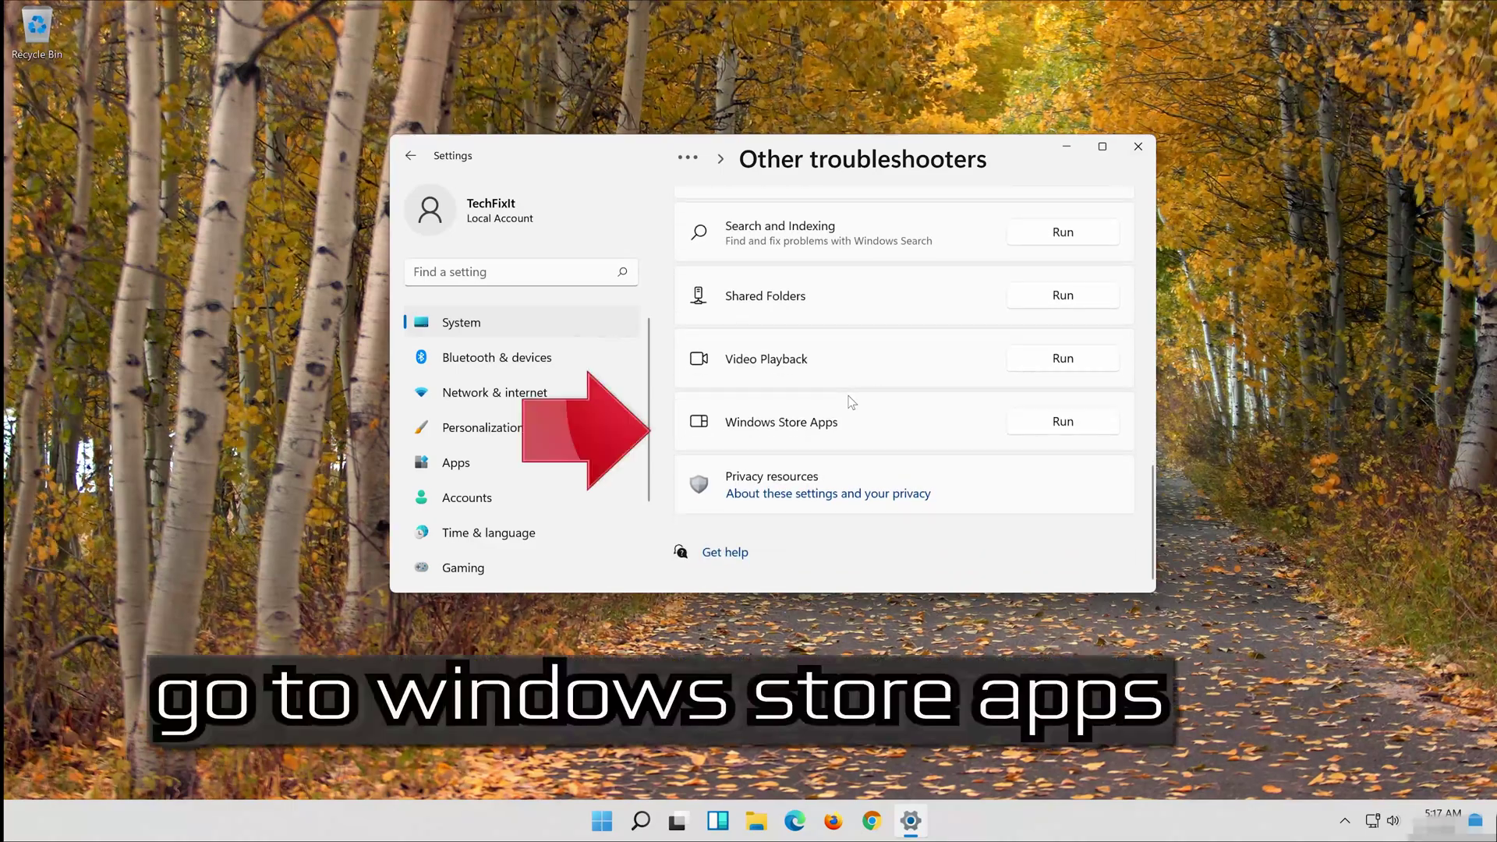
left_click(1063, 422)
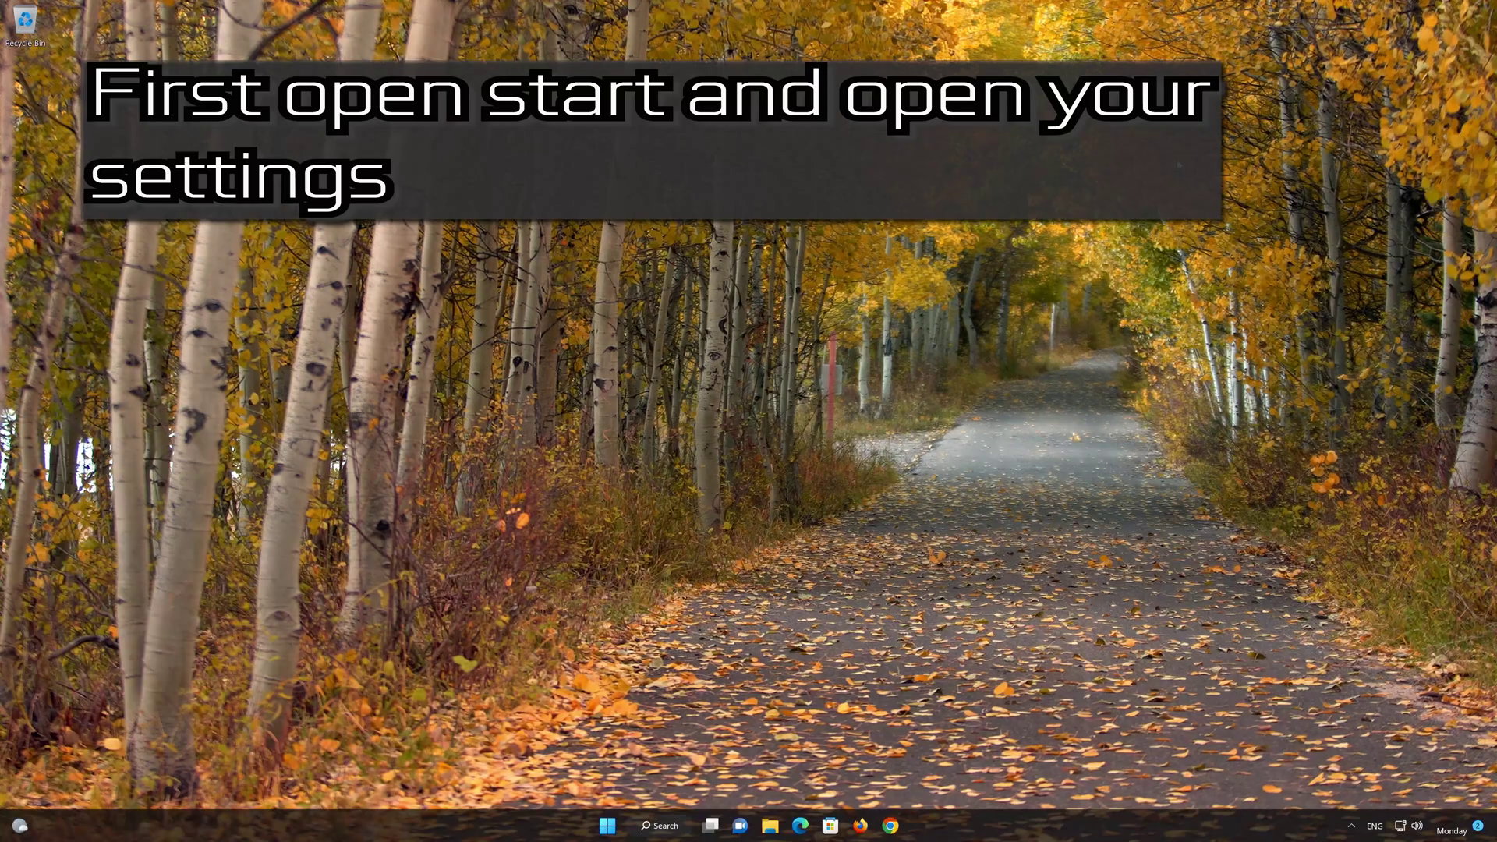
- Open Settings from the desktop and go to Apps & features
left_click(606, 826)
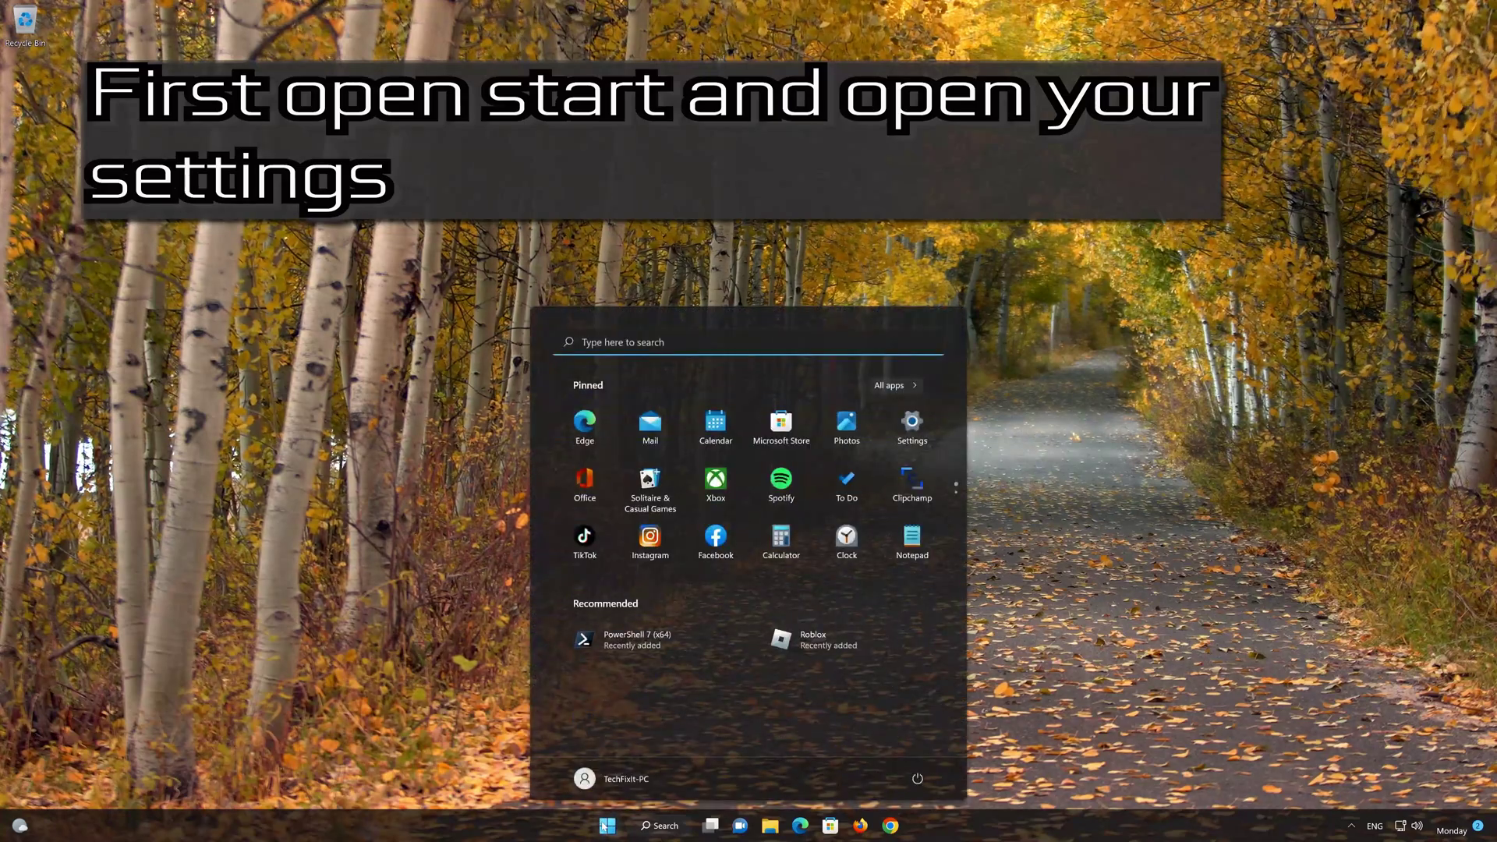
left_click(912, 425)
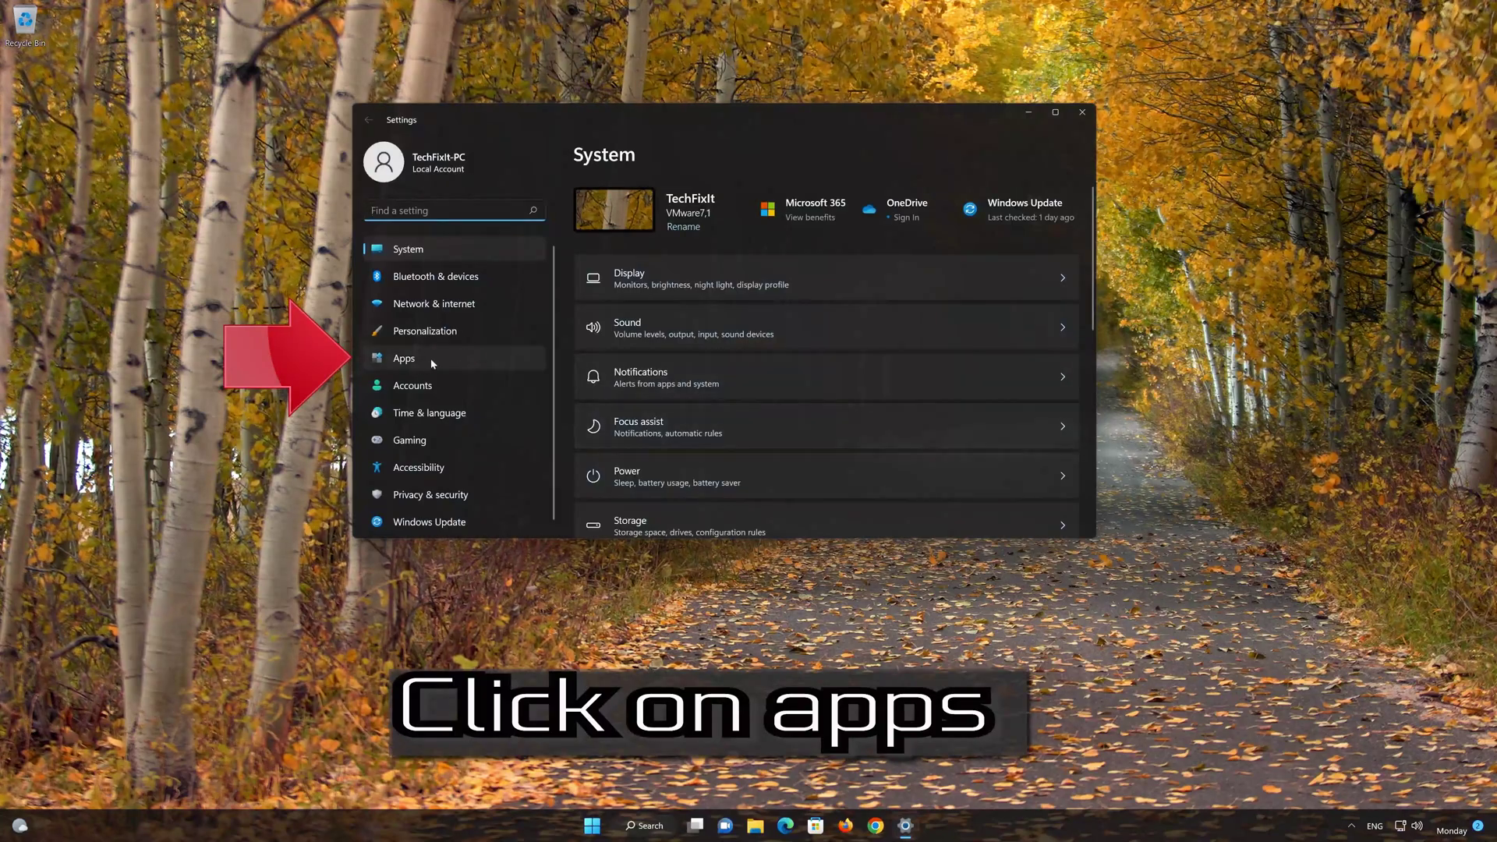
left_click(461, 351)
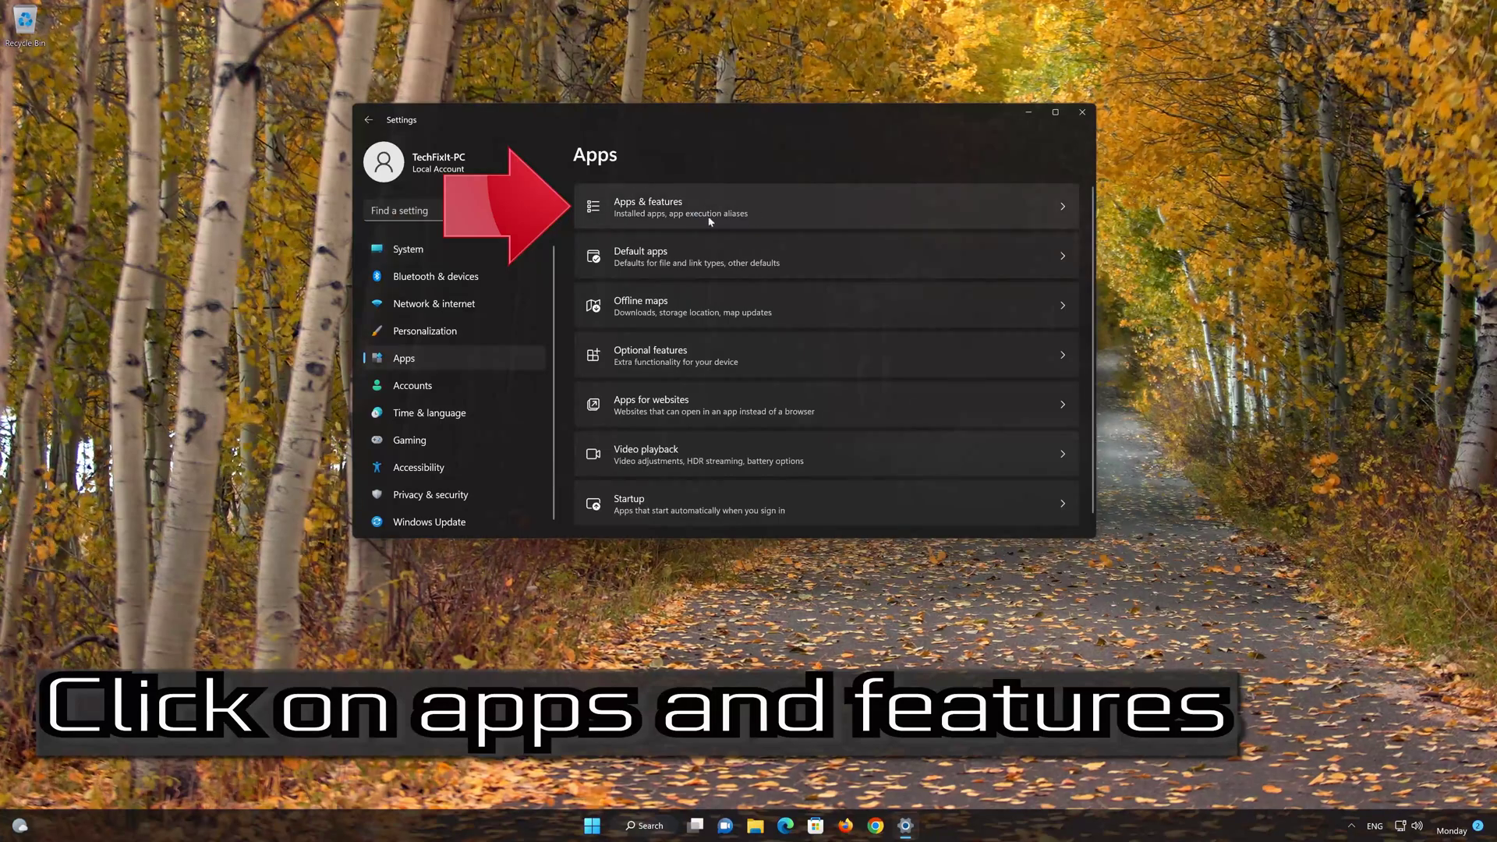
left_click(757, 204)
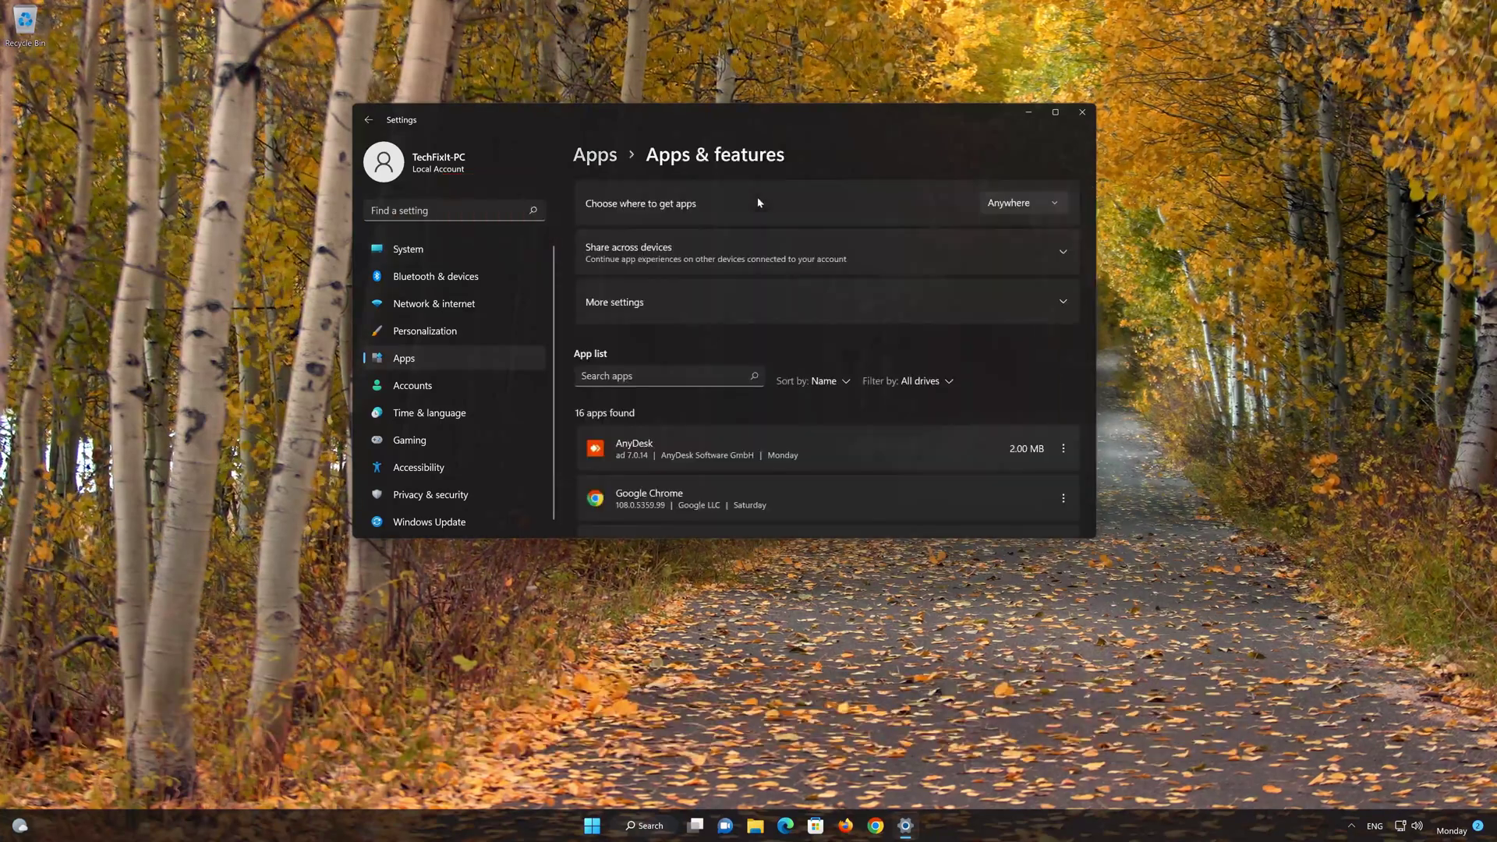
- Find Microsoft Store in the installed apps and open its advanced options
scroll(823, 355, "down", 10)
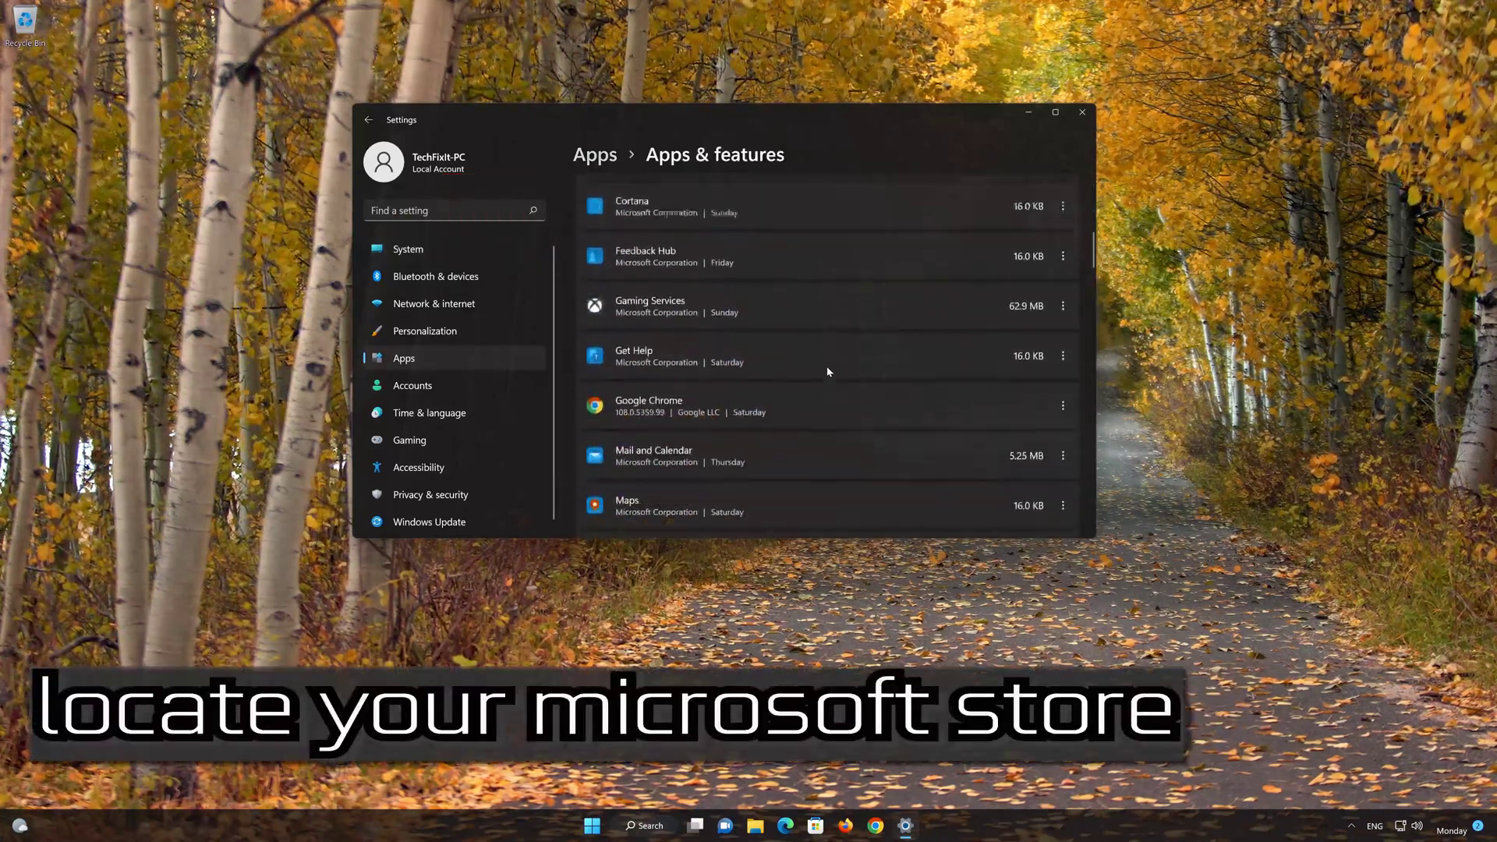
scroll(828, 372, "down", 2)
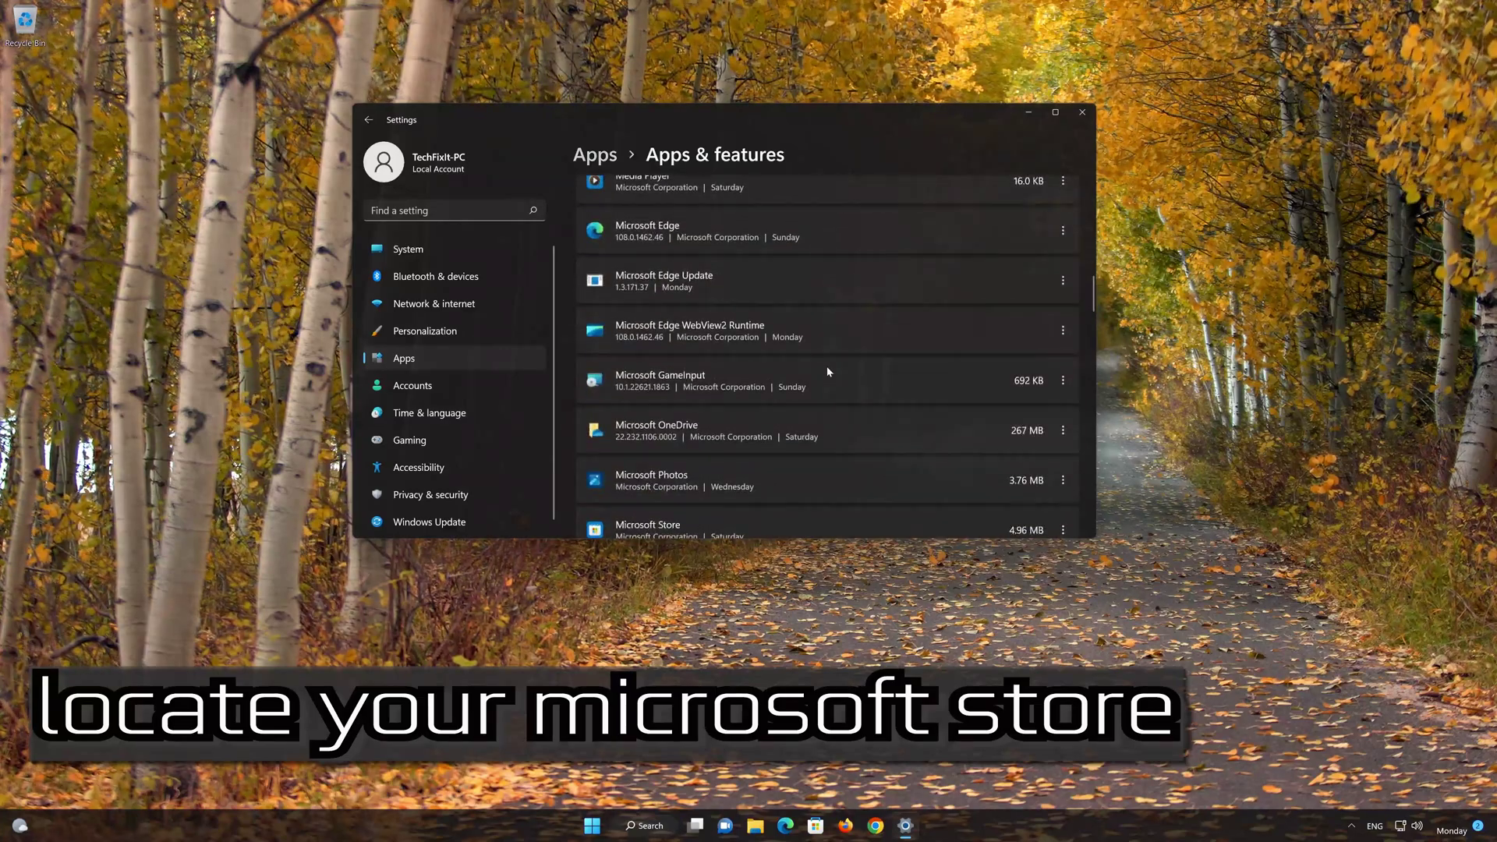
scroll(828, 372, "down", 2)
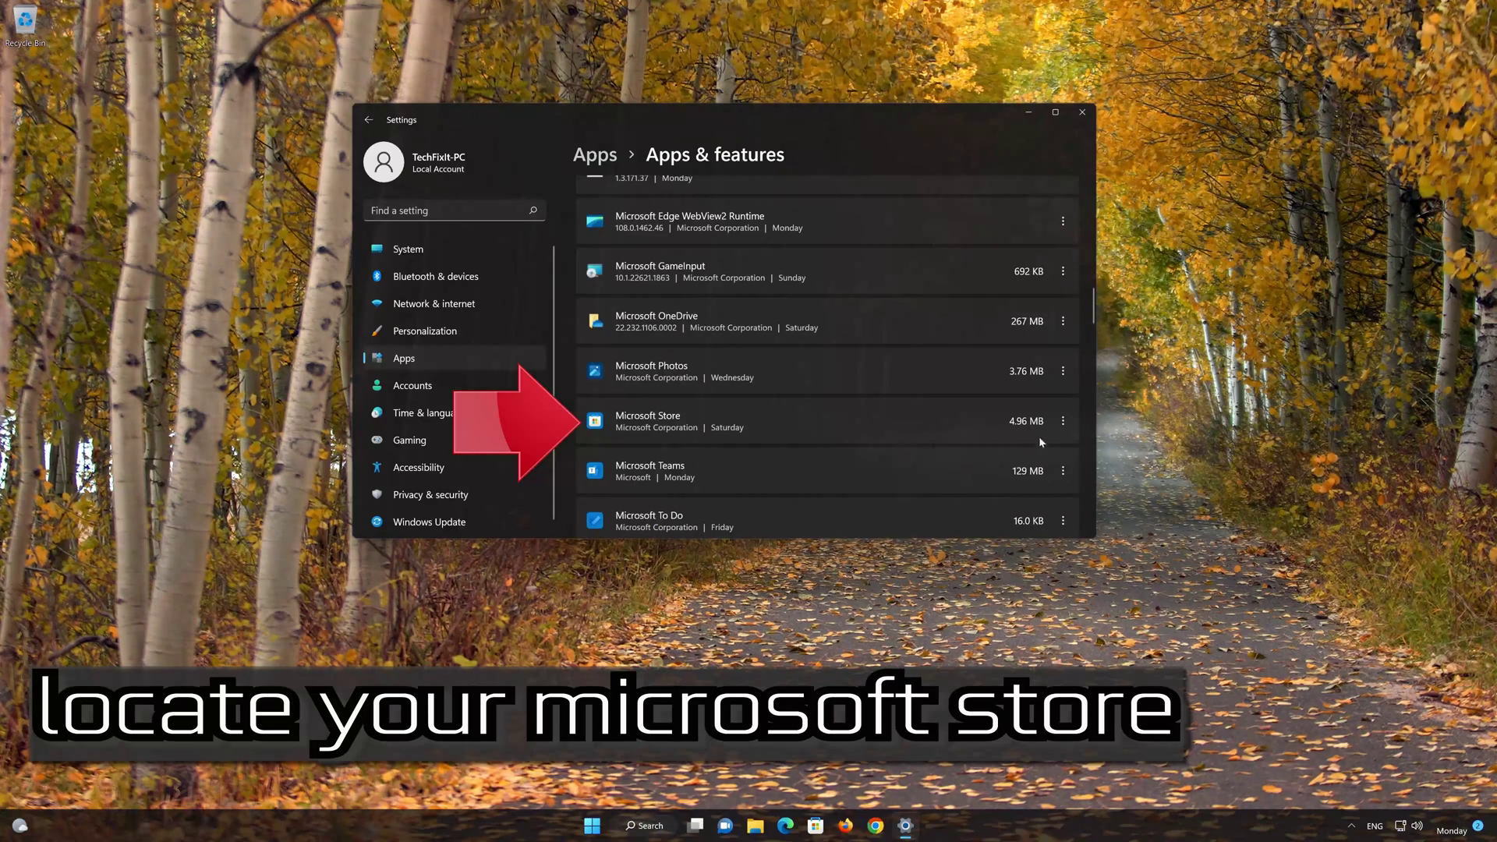
left_click(1064, 422)
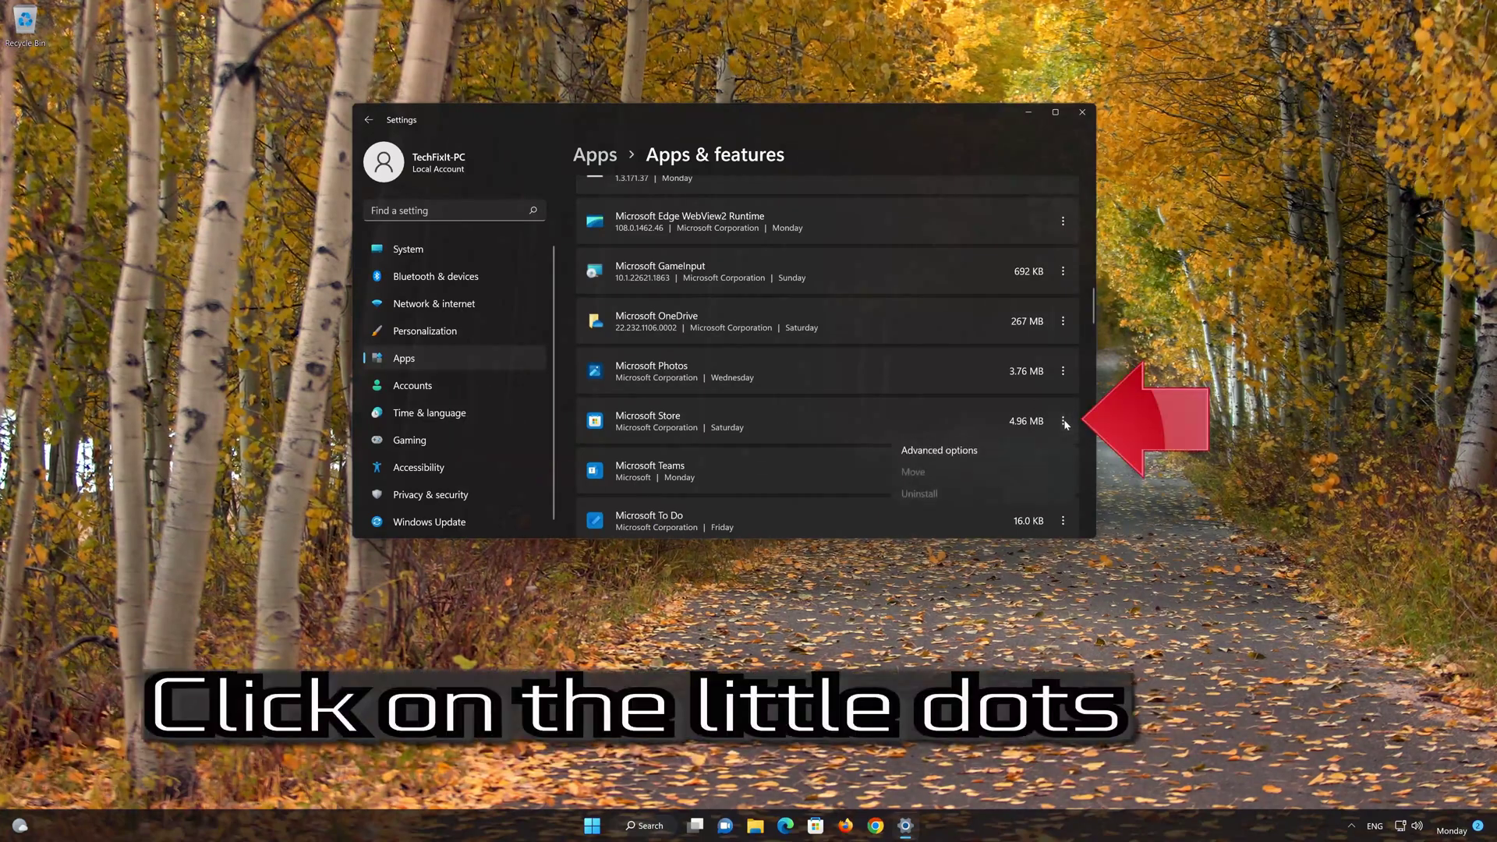
left_click(992, 450)
- Repair the Microsoft Store app and reset it, confirming the deletion of its data
scroll(965, 439, "down", 7)
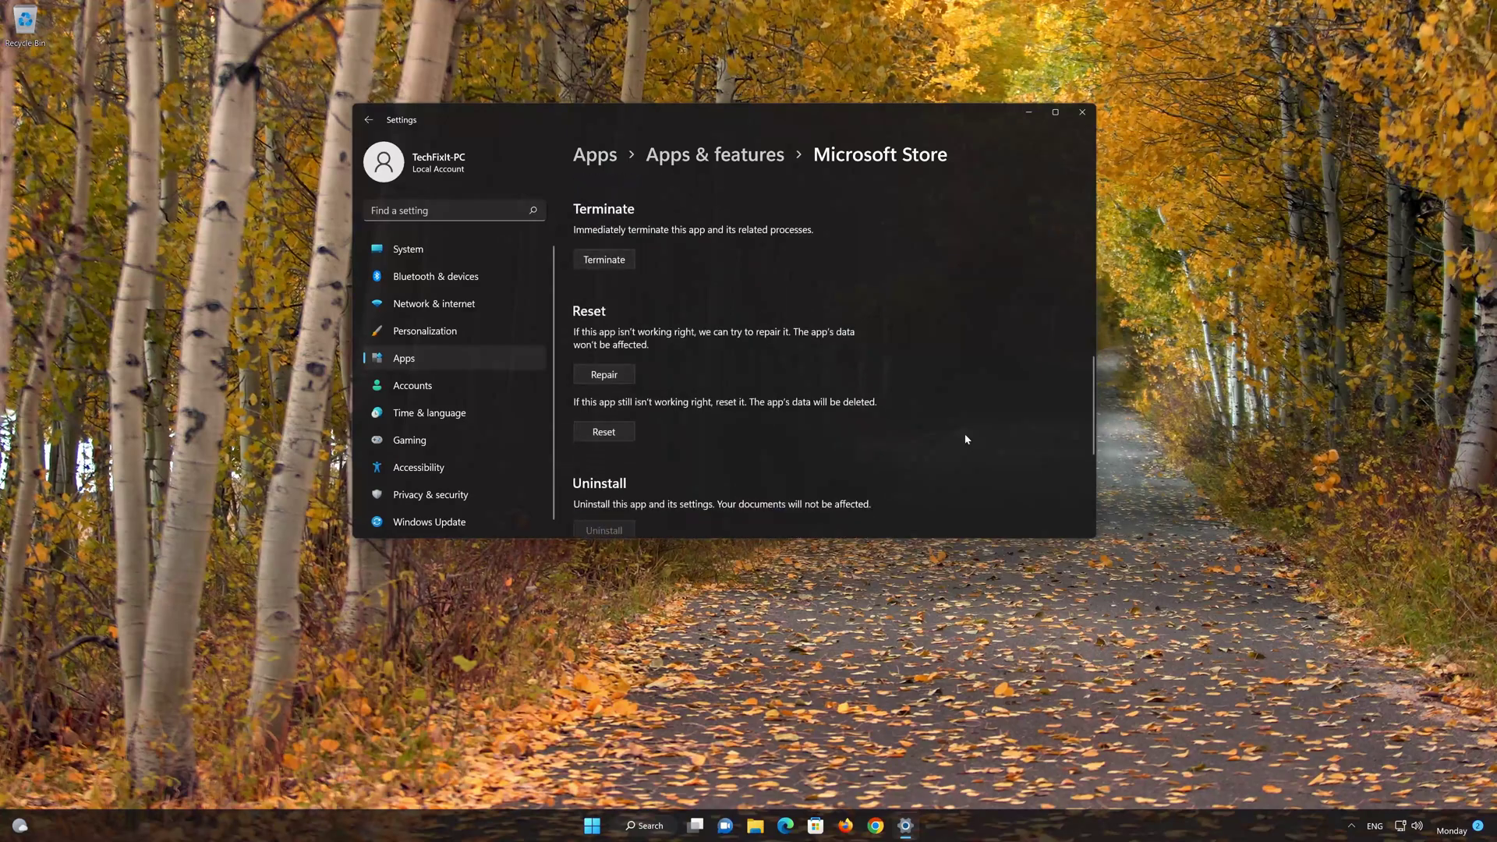
scroll(966, 436, "down", 2)
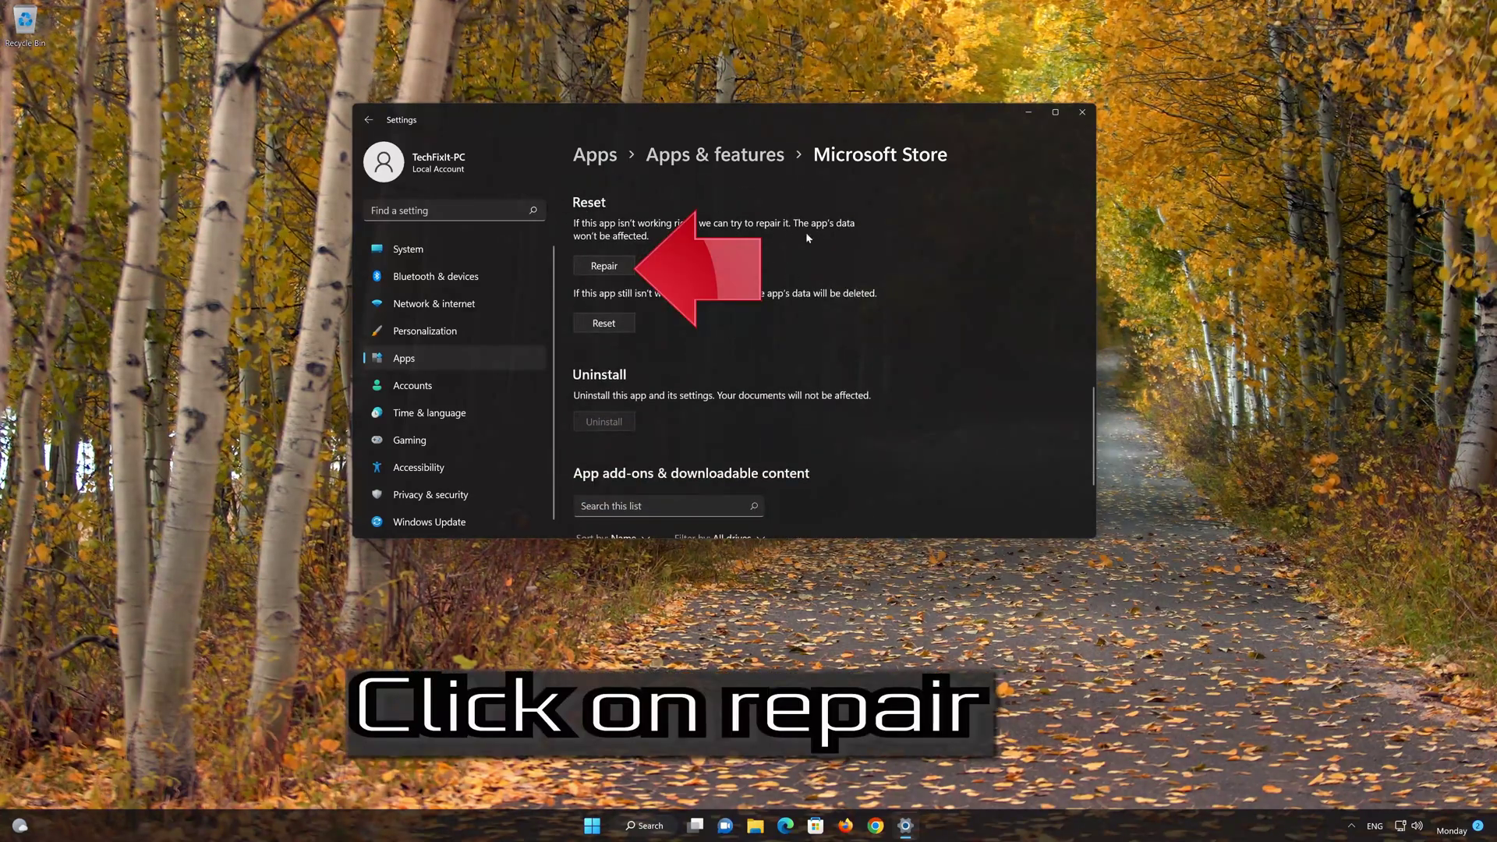
left_click(621, 266)
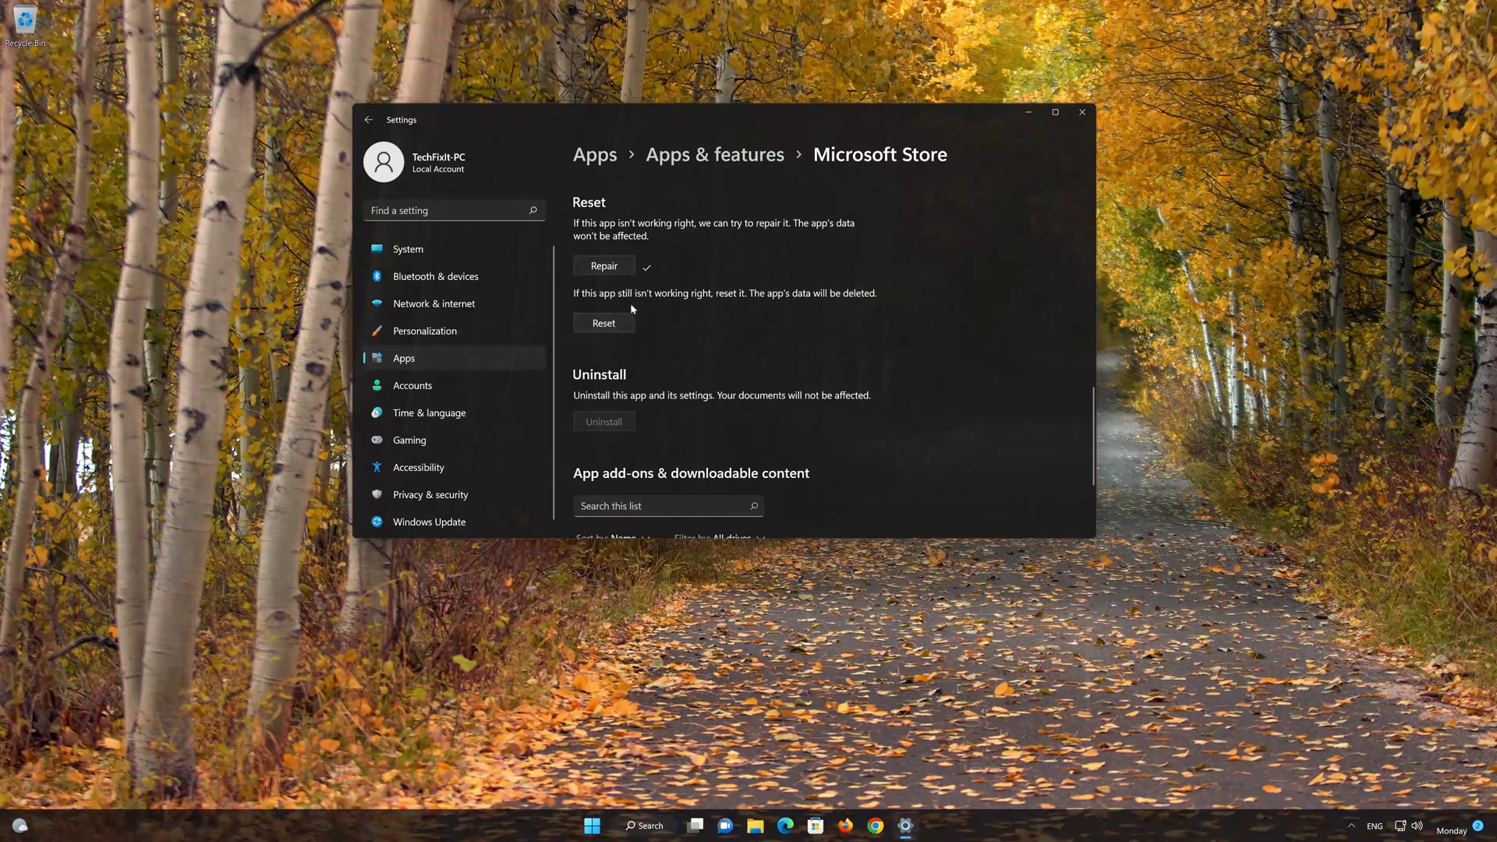
left_click(598, 327)
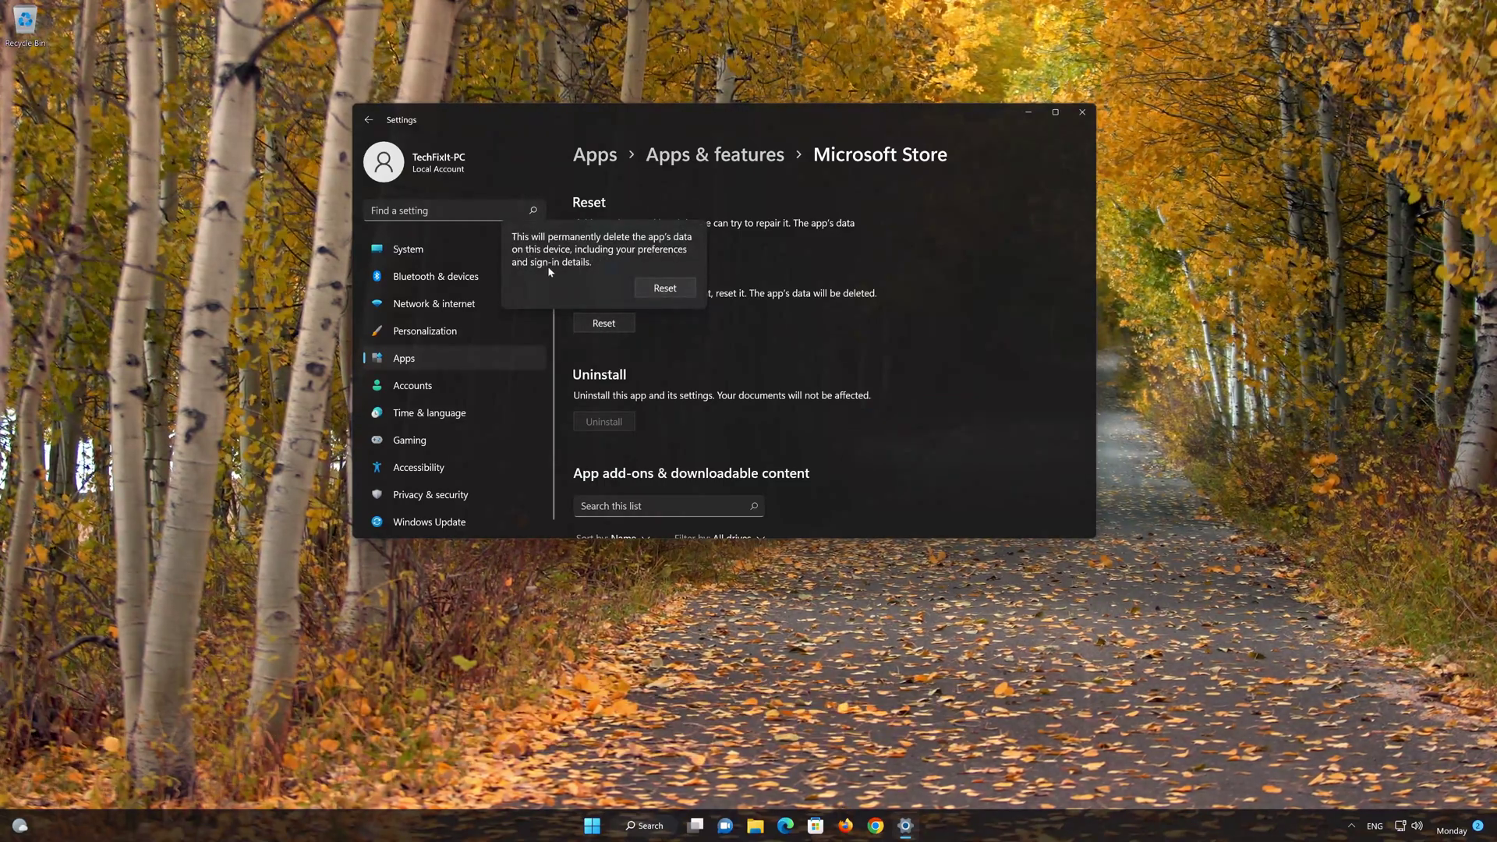
left_click(663, 293)
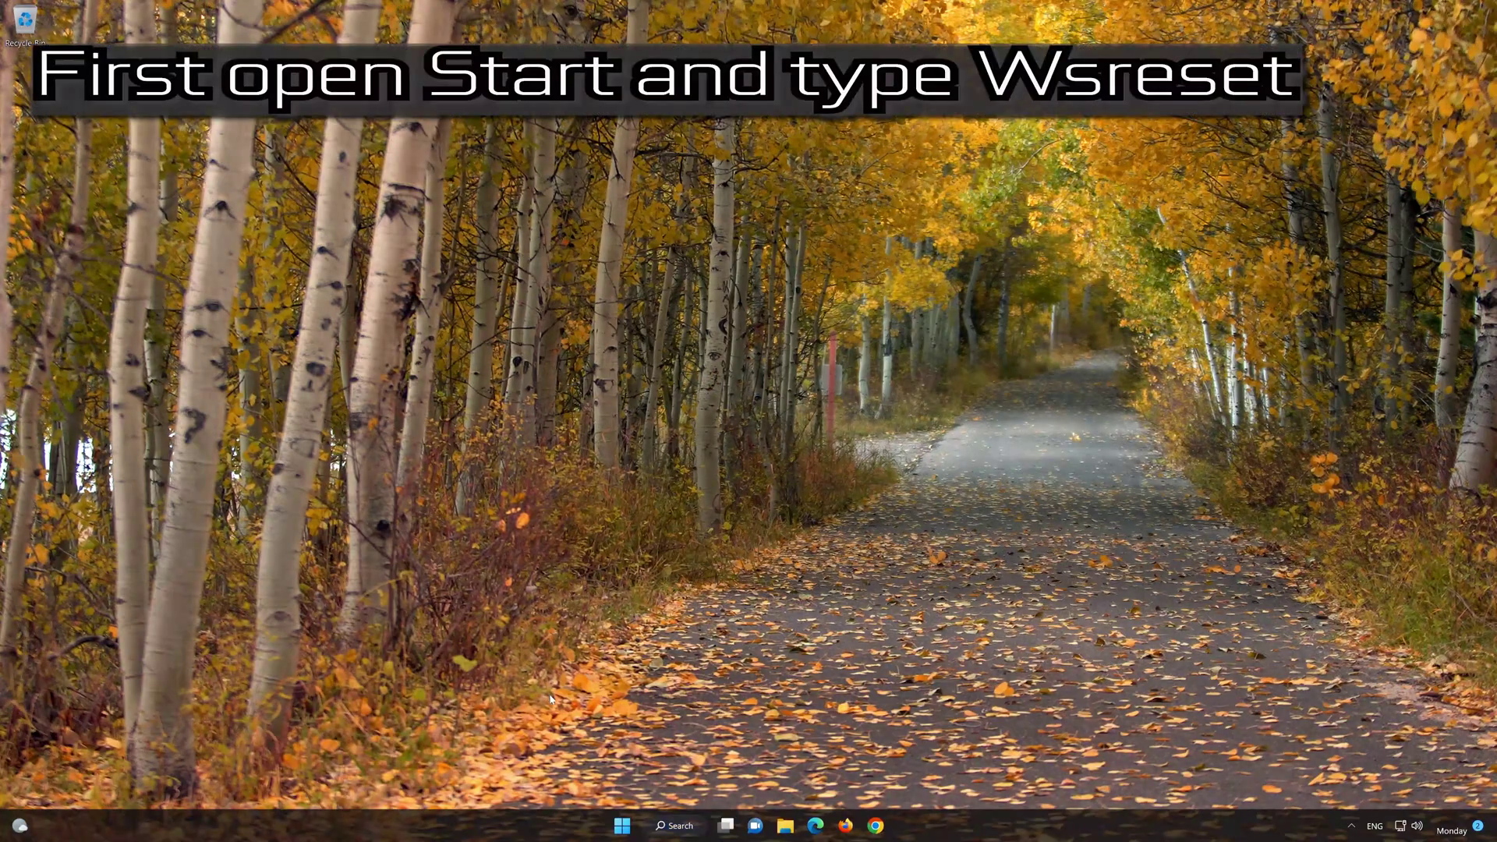
- Search for wsreset and run the command to reset the Microsoft Store cache
left_click(624, 825)
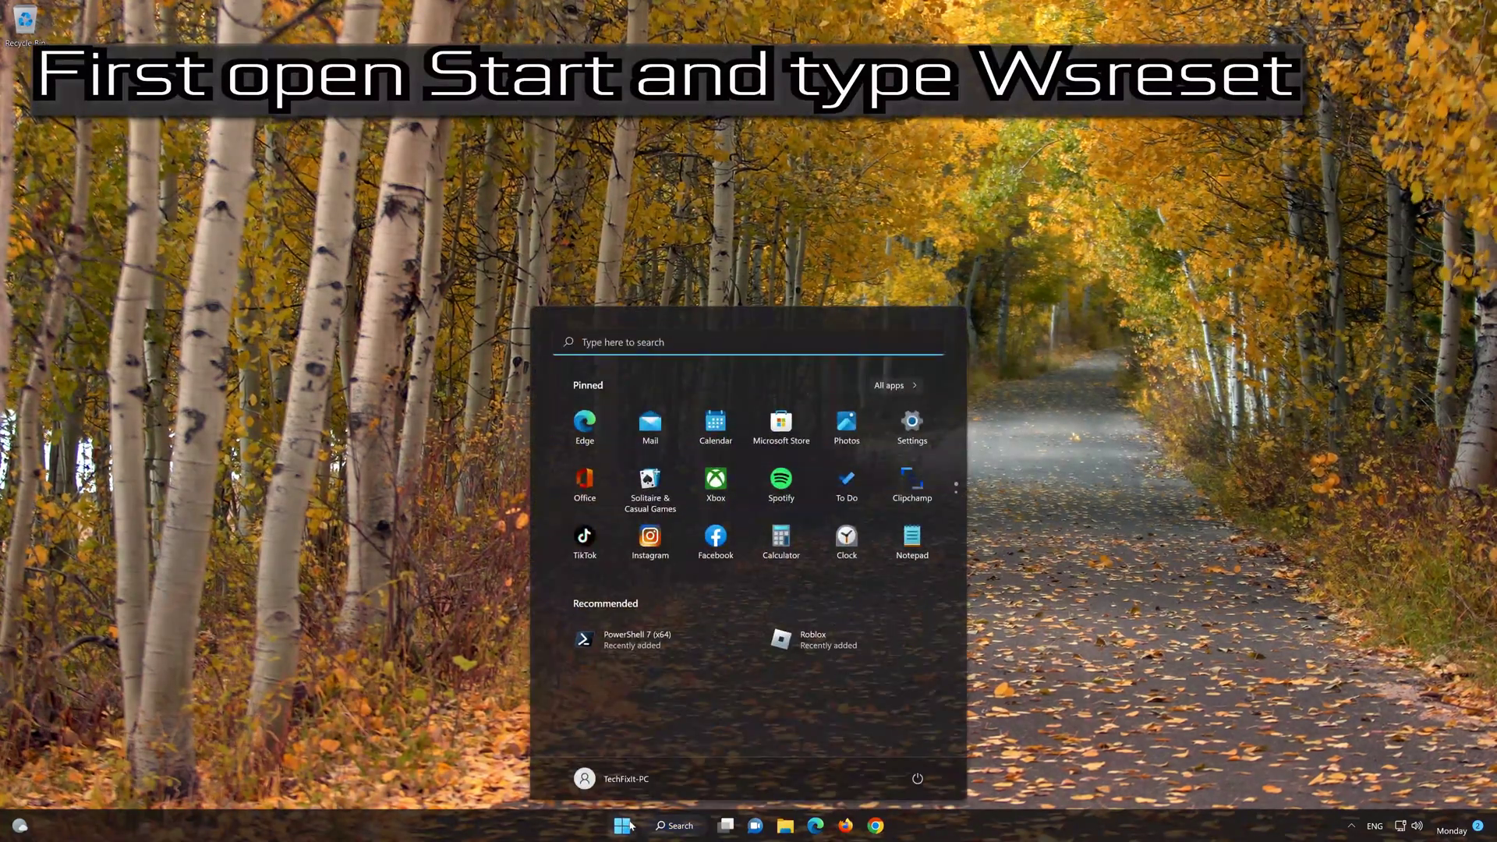
type("wsreset")
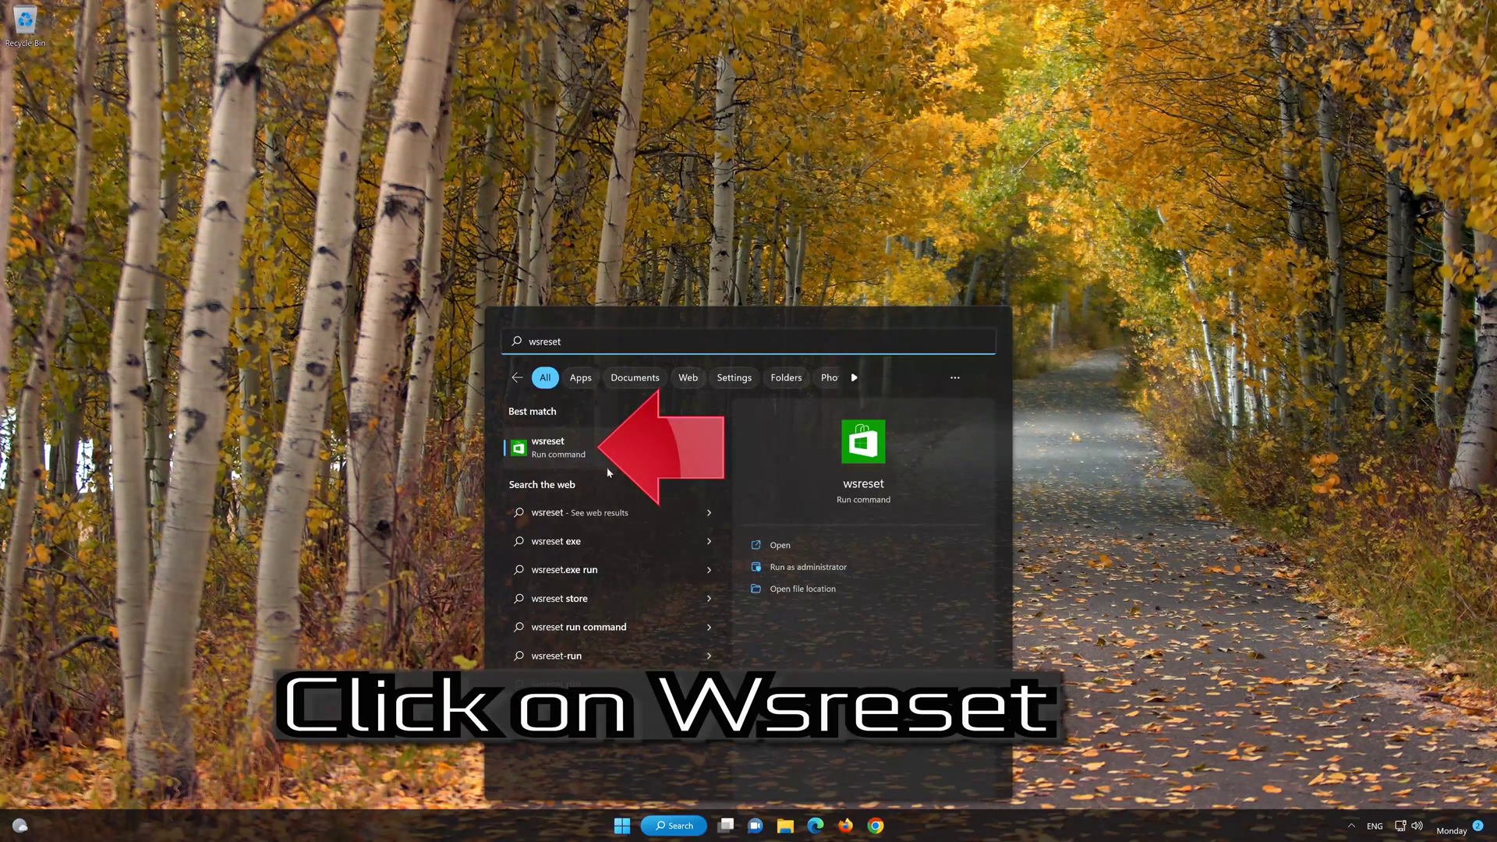
left_click(633, 454)
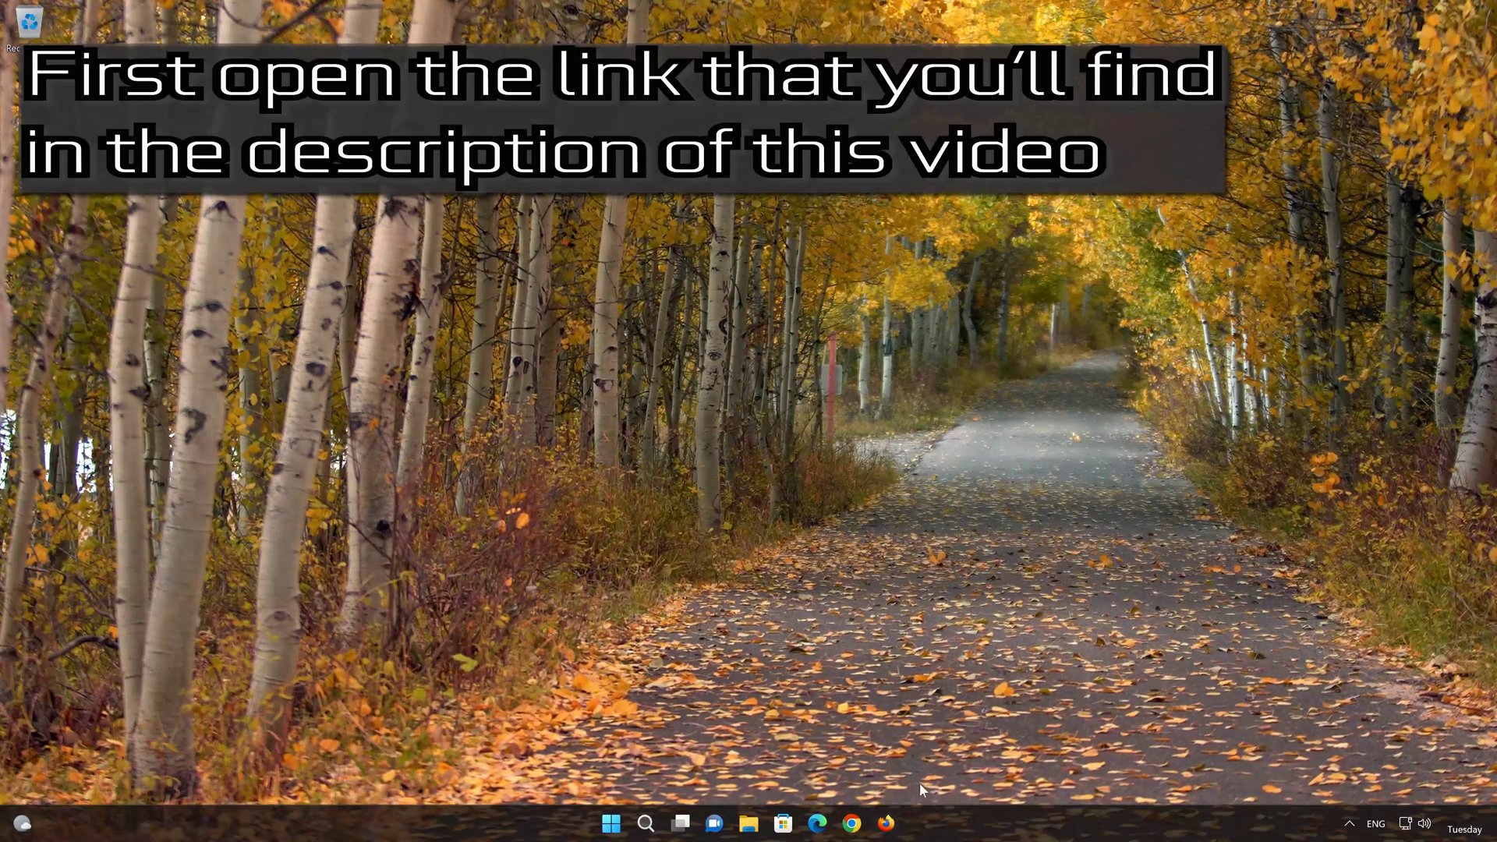
- Switch to Firefox and load the copied link to microsoft.com/software-download/windows11
left_click(888, 822)
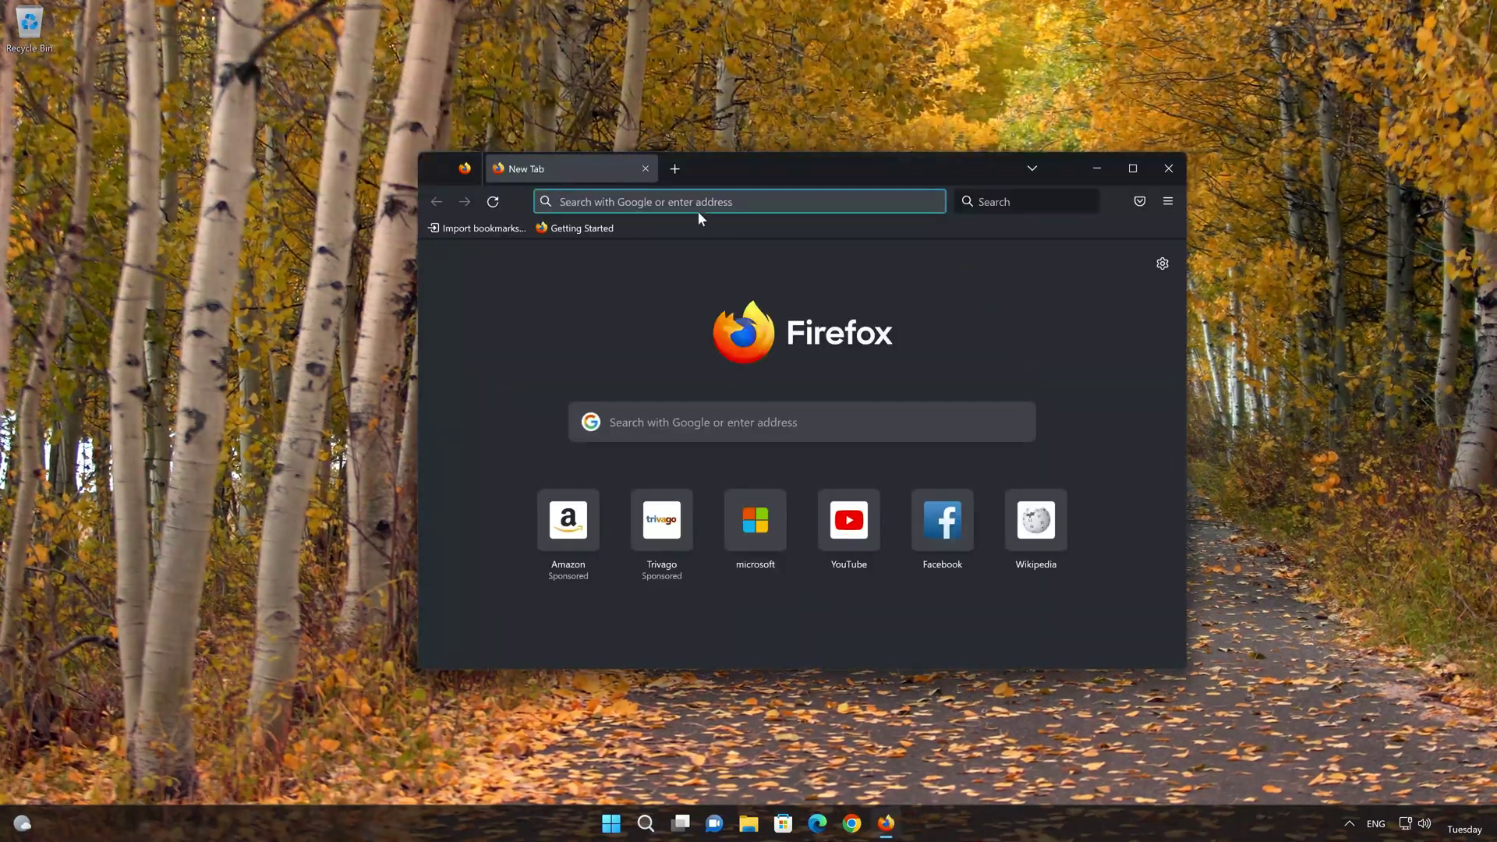
right_click(700, 201)
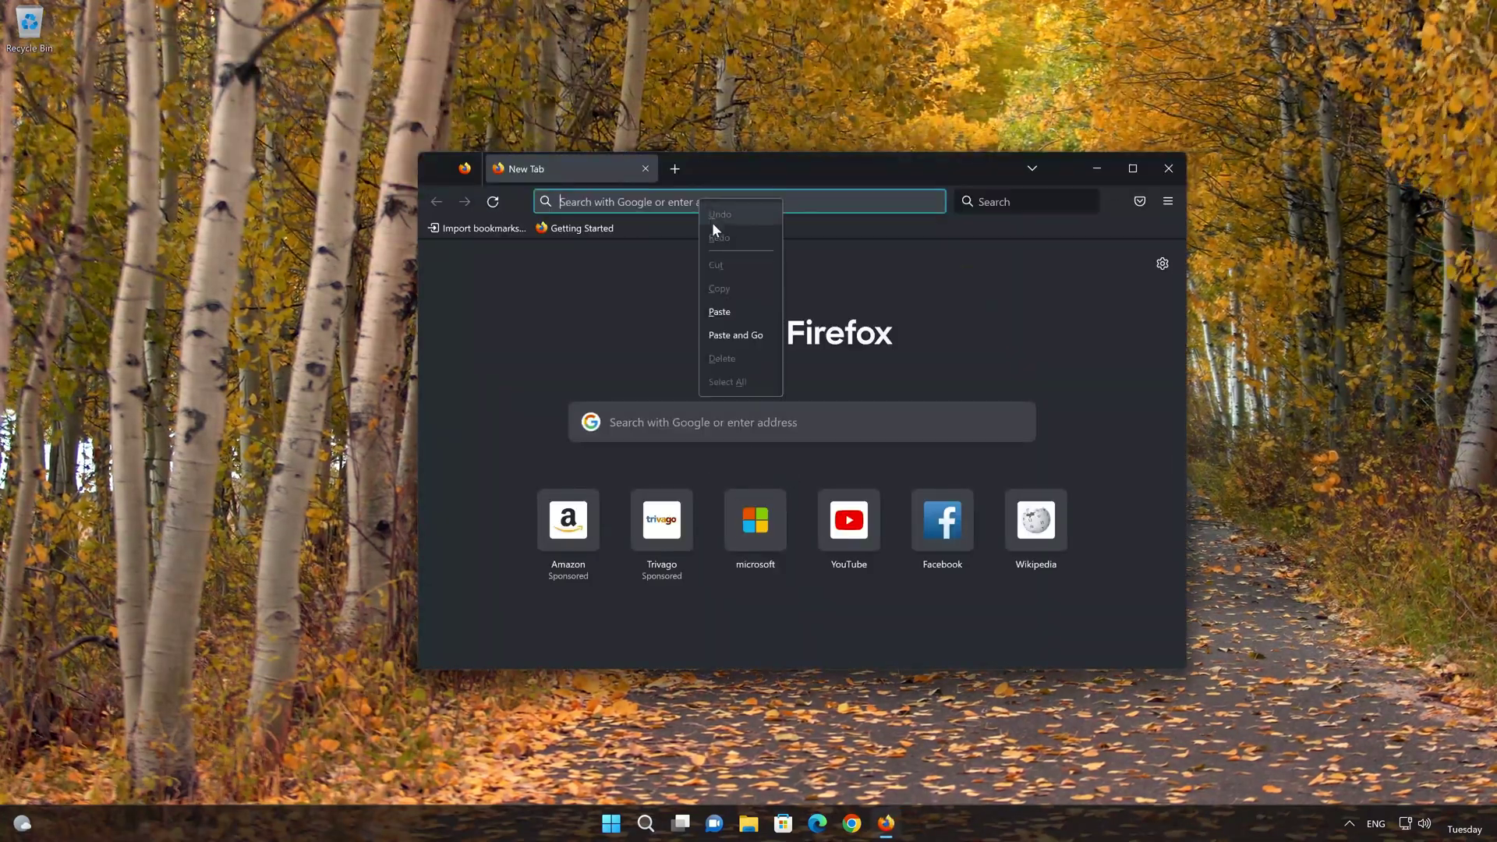
left_click(742, 336)
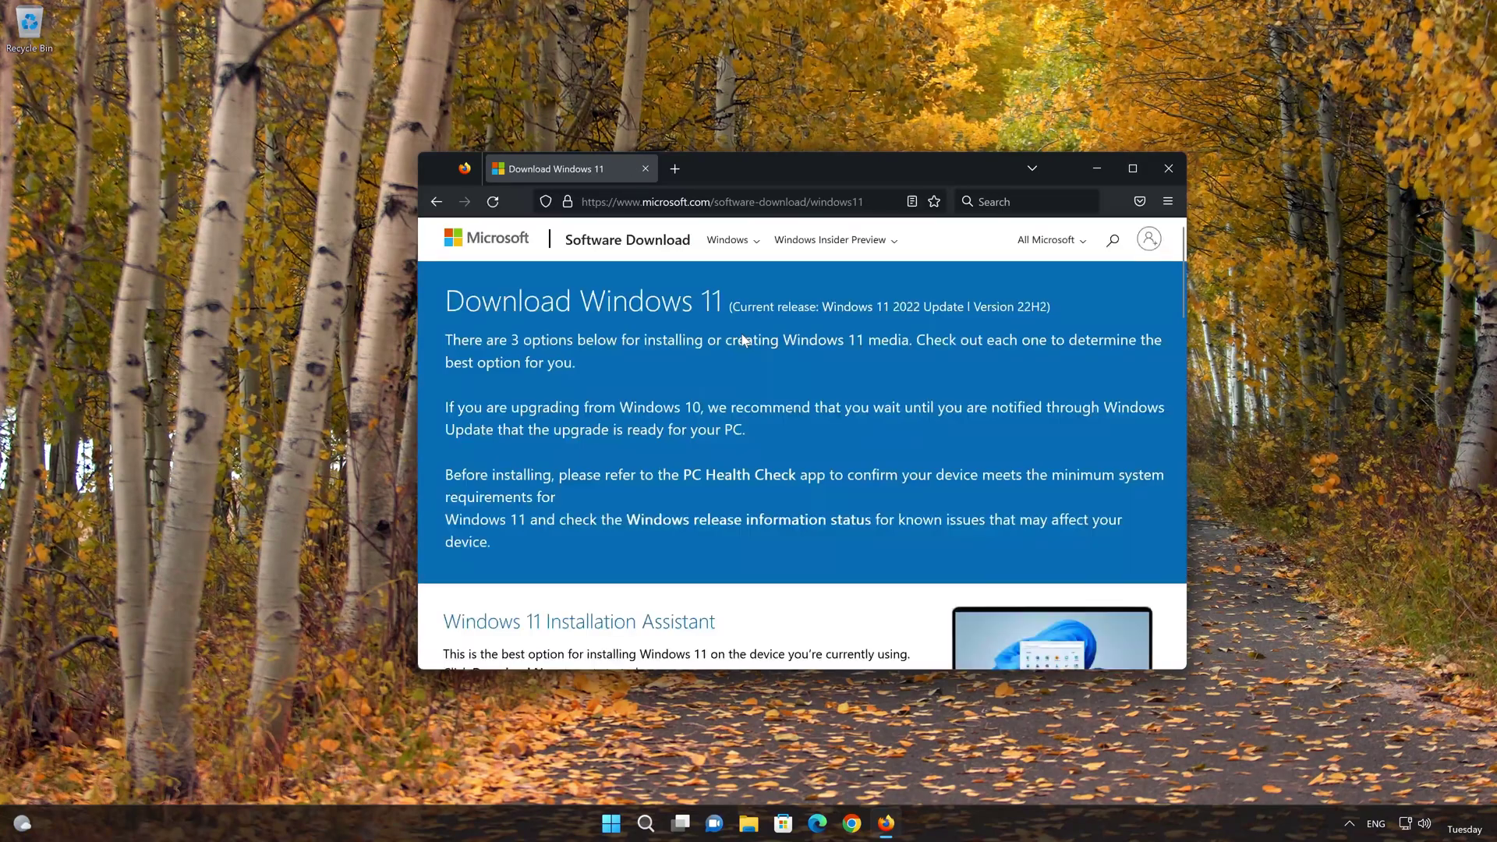
- Download mediacreationtool.exe from the Create Windows 11 Installation Media section and close the browser
scroll(741, 332, "down", 2)
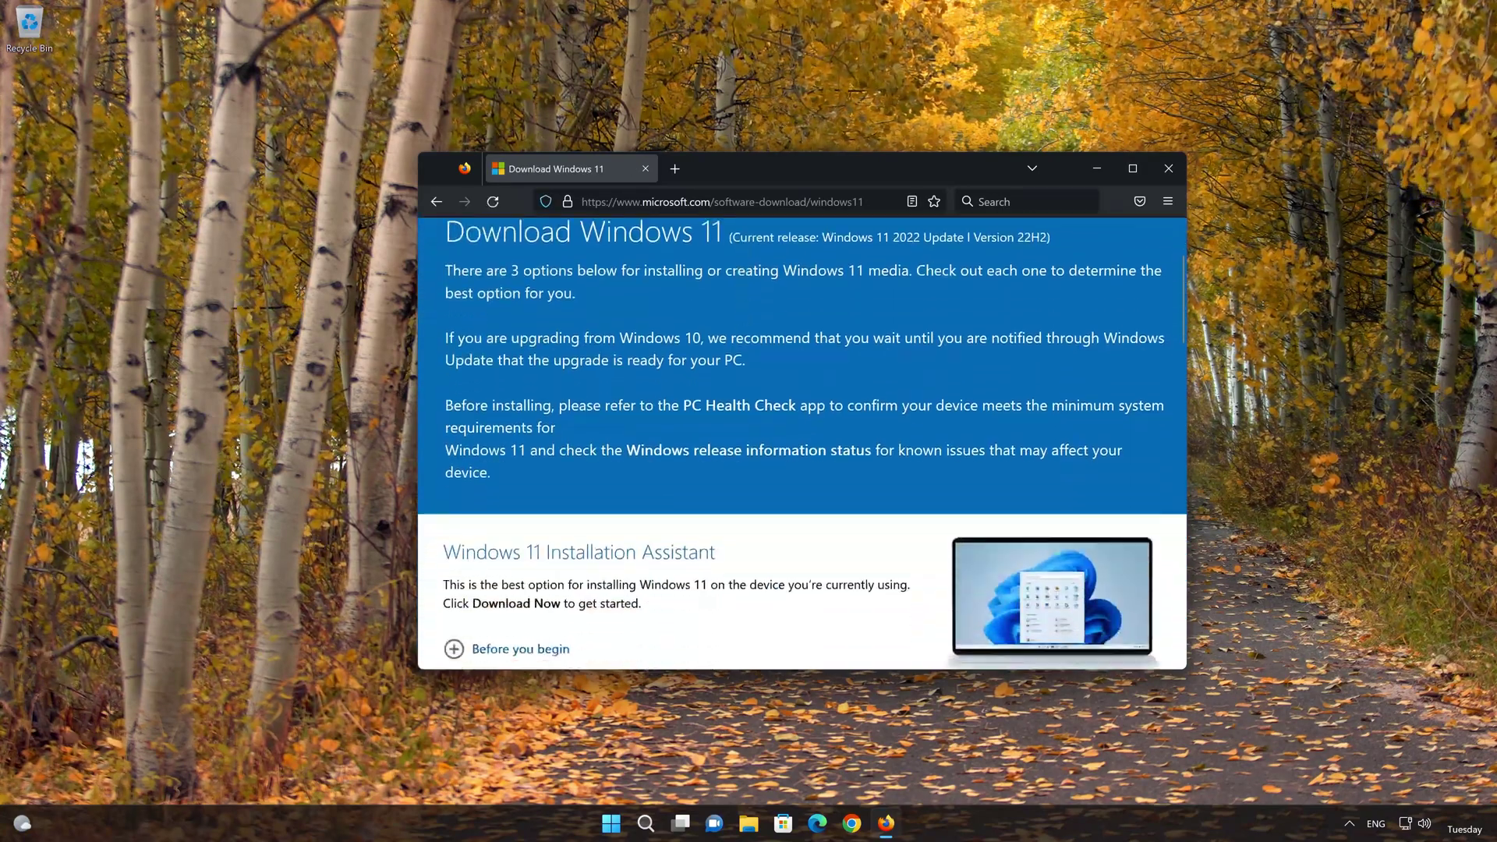
scroll(741, 341, "down", 3)
scroll(742, 341, "down", 2)
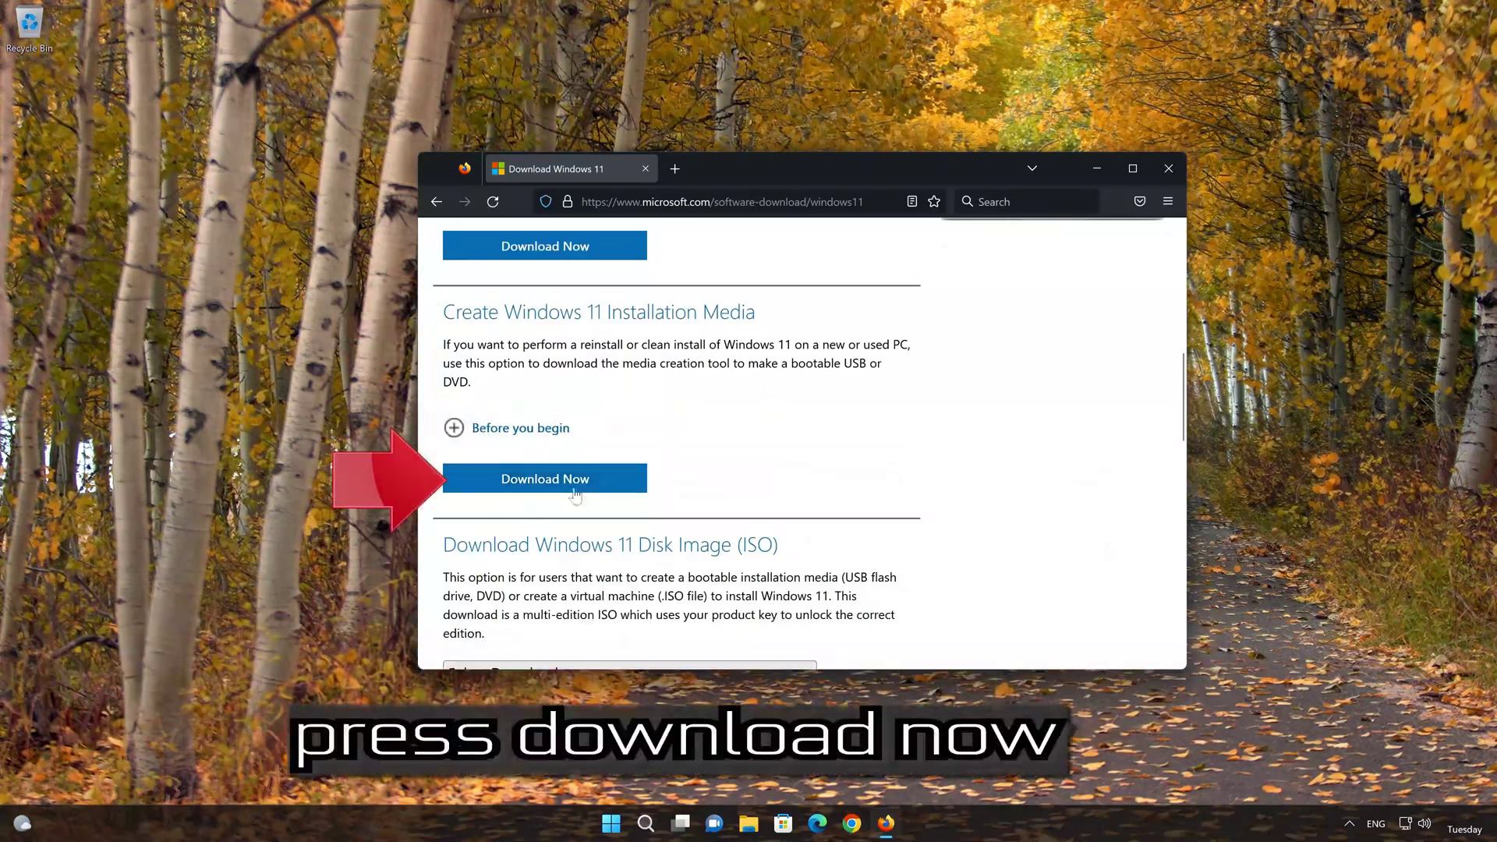
left_click(574, 488)
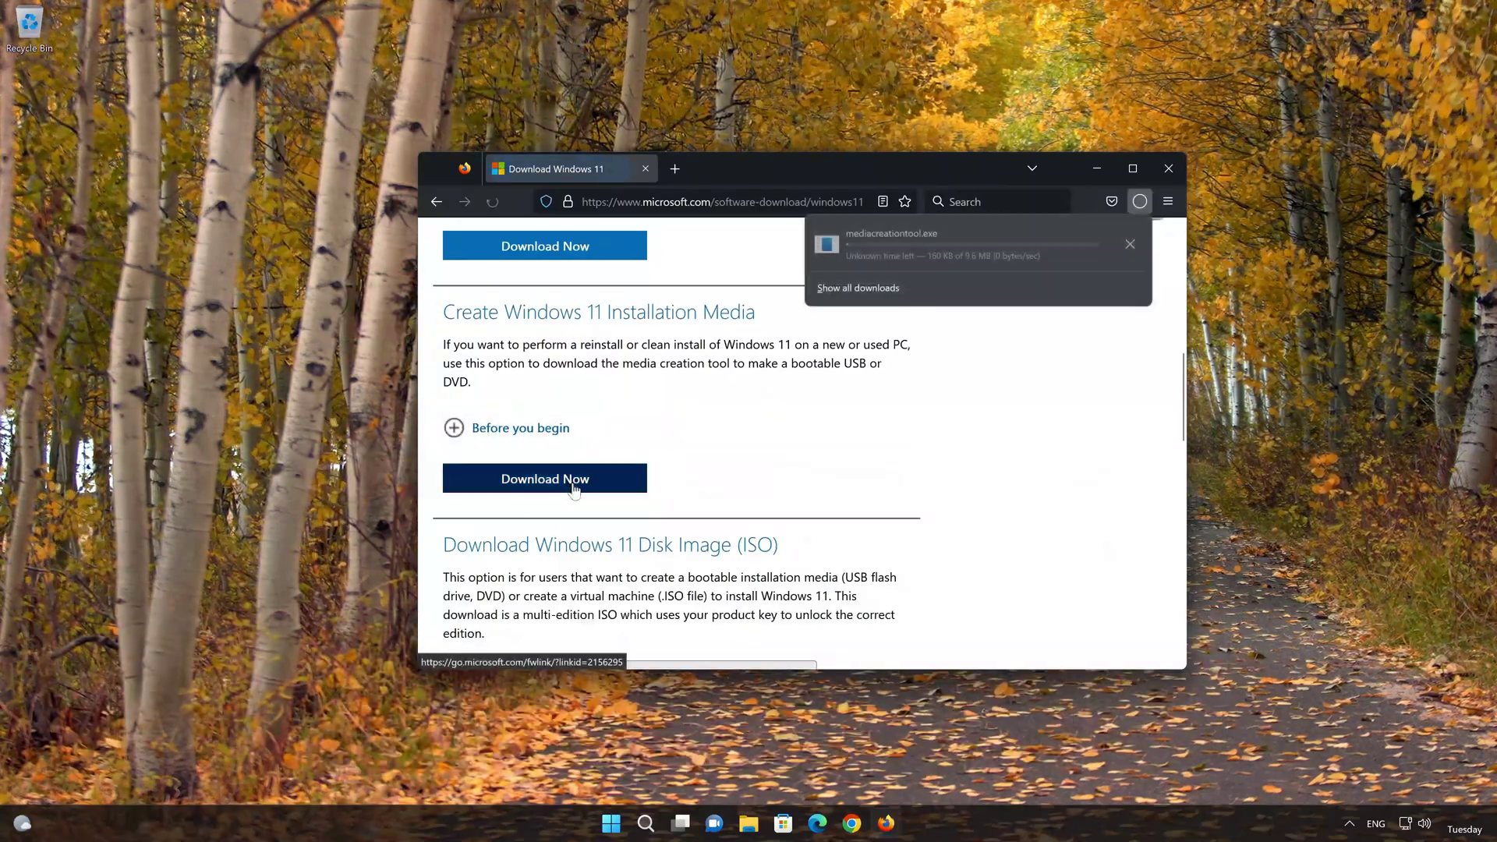
left_click(1162, 170)
left_click(1162, 167)
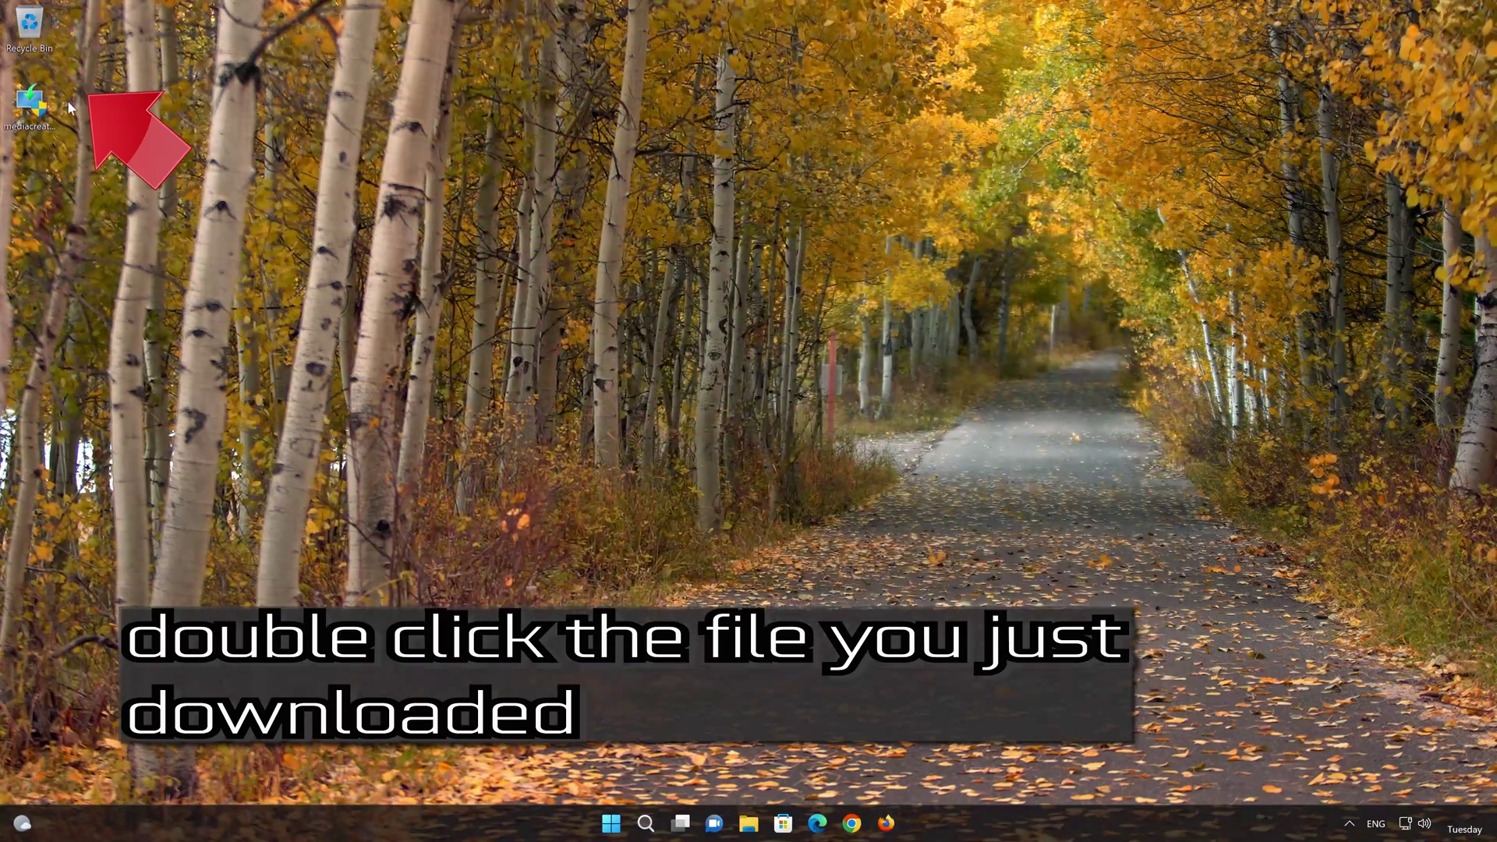
- Launch the downloaded media creation tool, allow it to make changes and accept the license terms
double_click(29, 125)
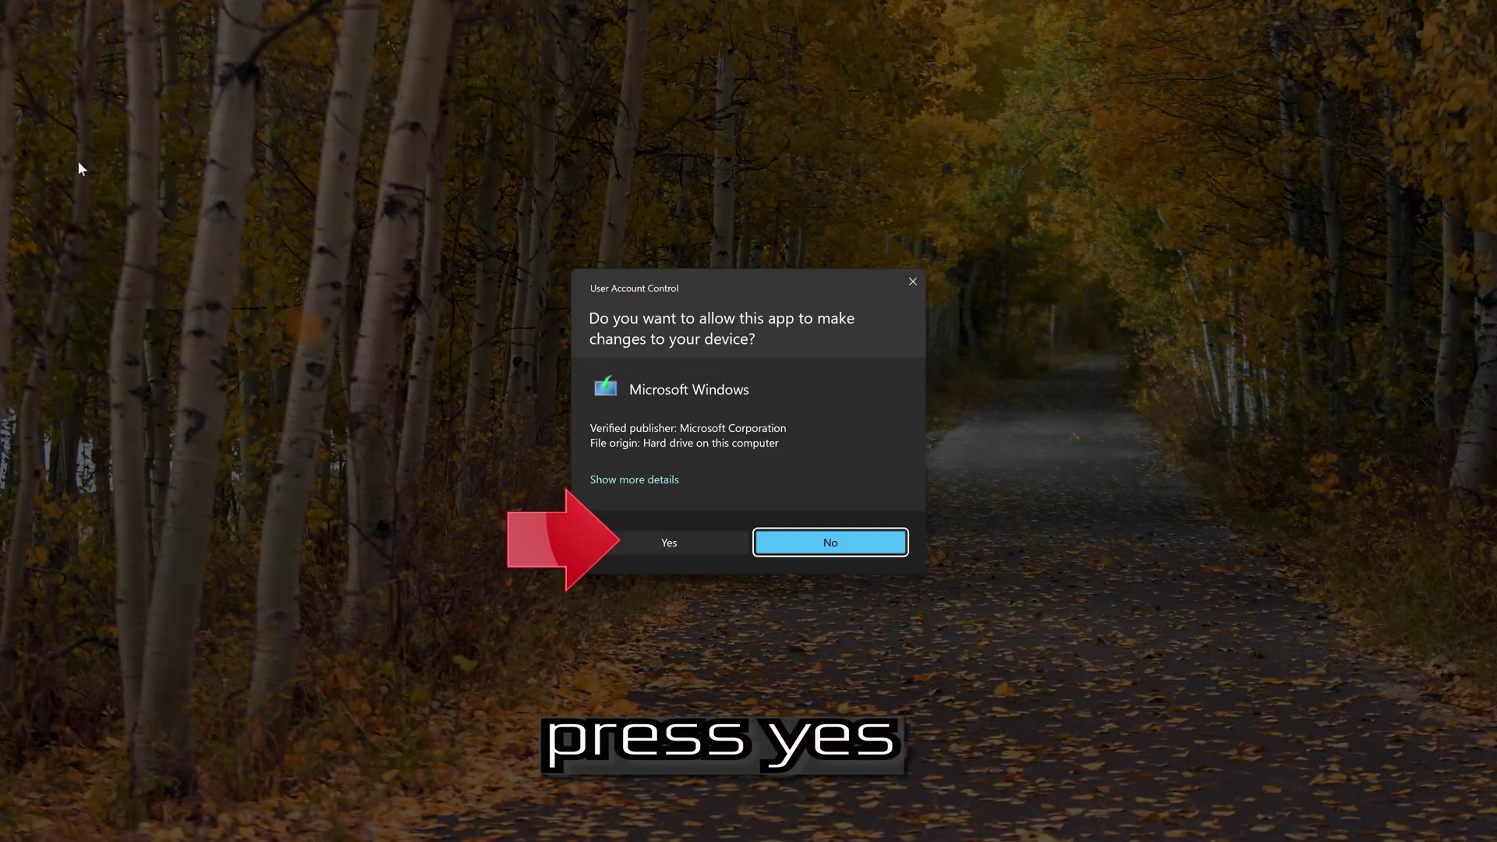
left_click(671, 542)
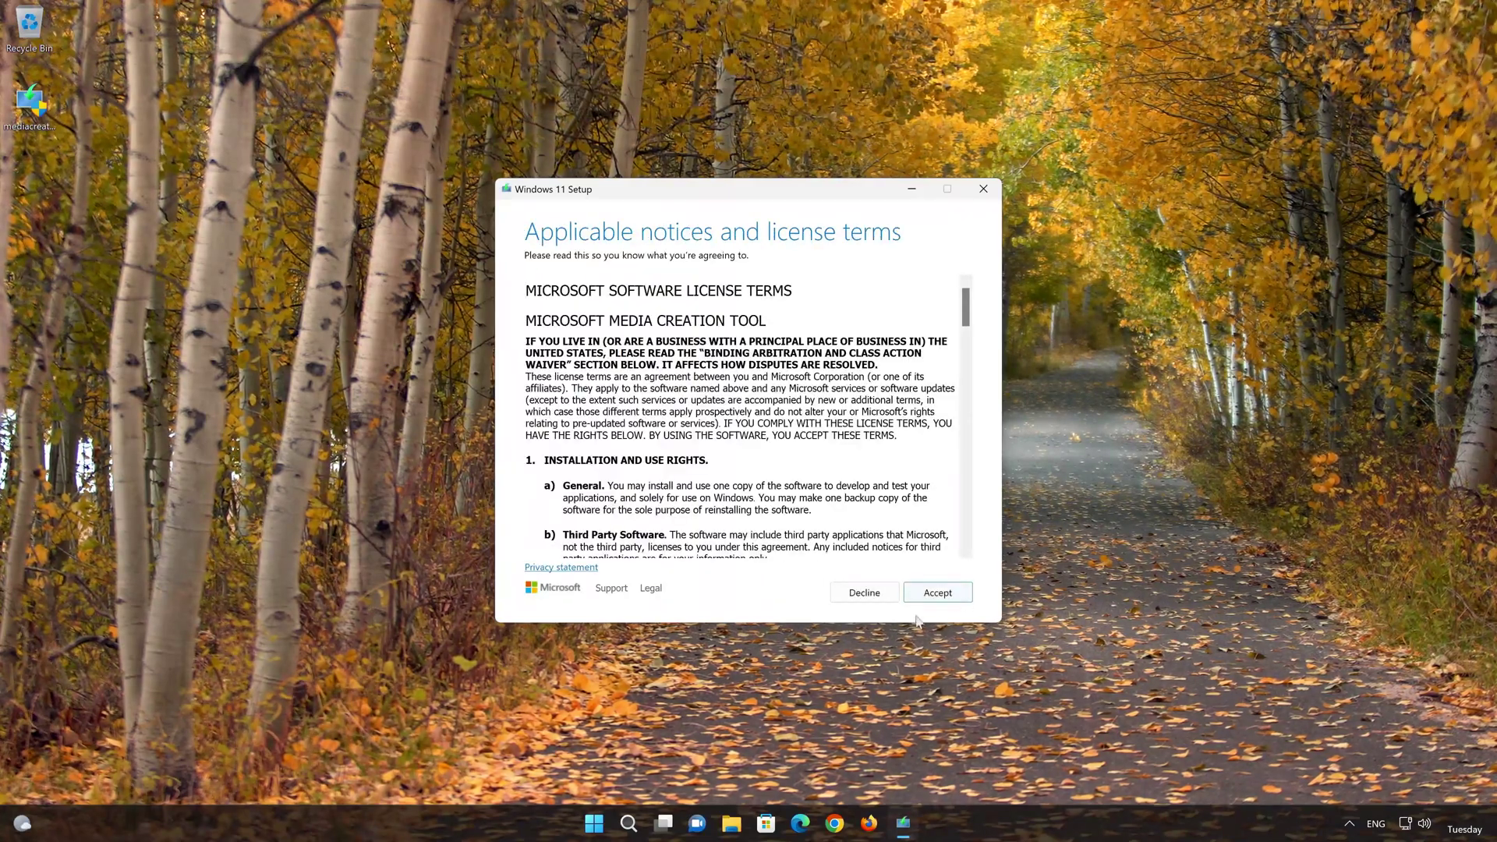
left_click(945, 596)
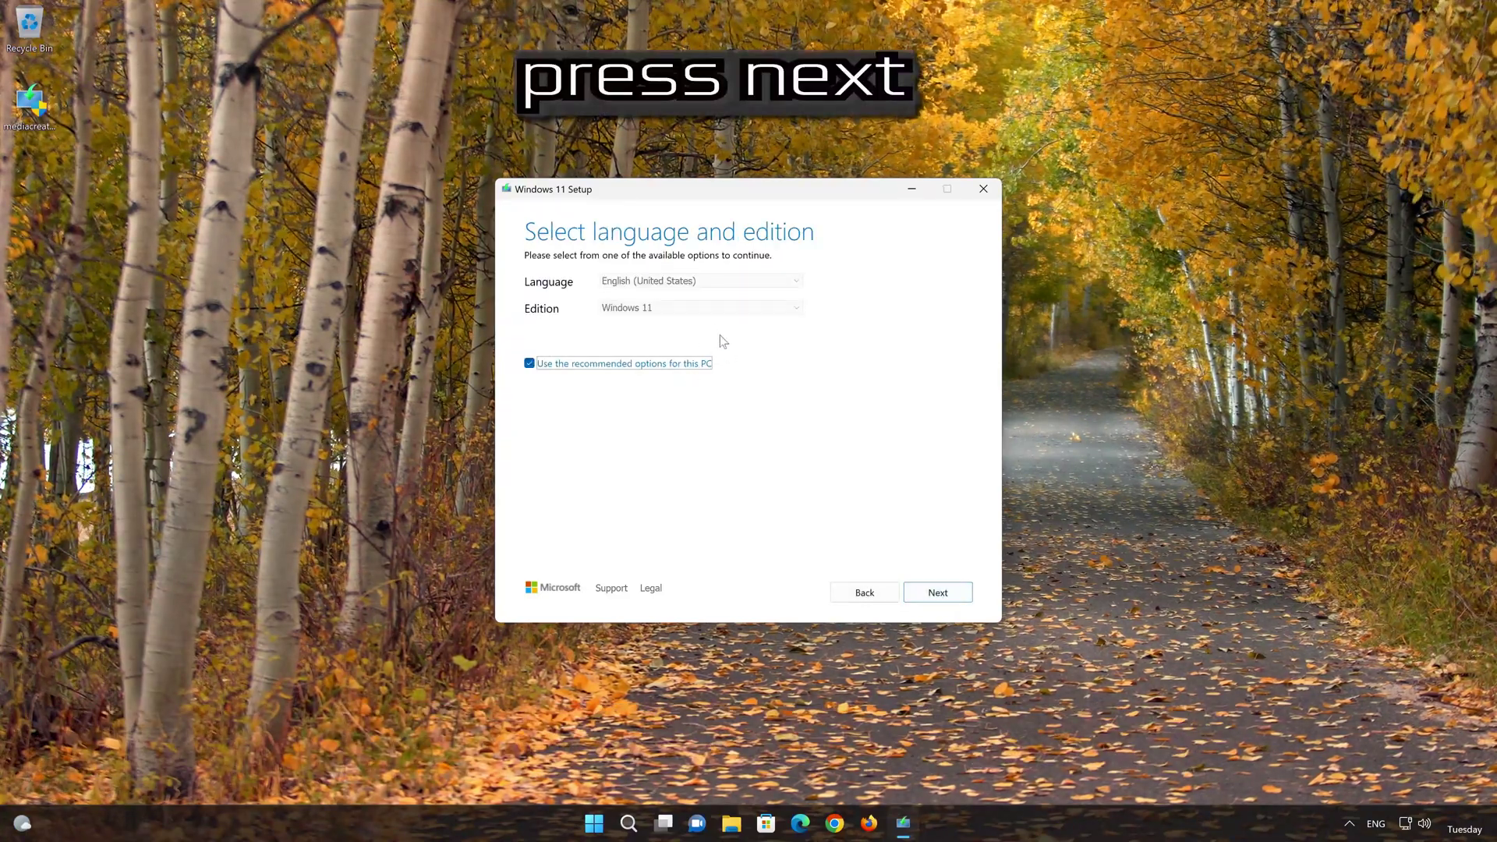
- Keep the recommended language and edition, choose ISO file as the media, save it to the Desktop as Windows 11, and finish the tool
left_click(938, 592)
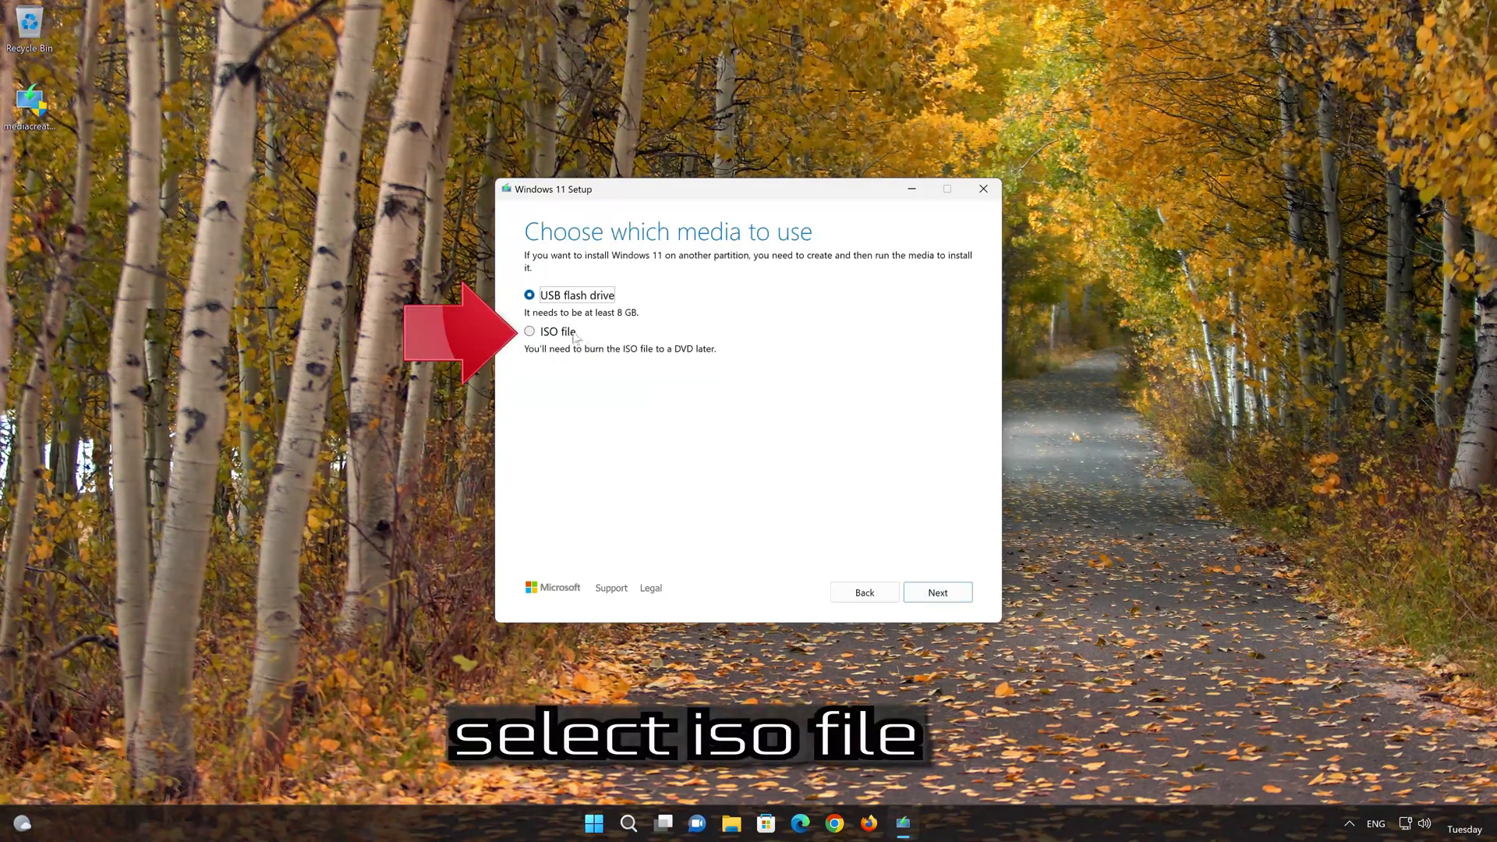
left_click(530, 333)
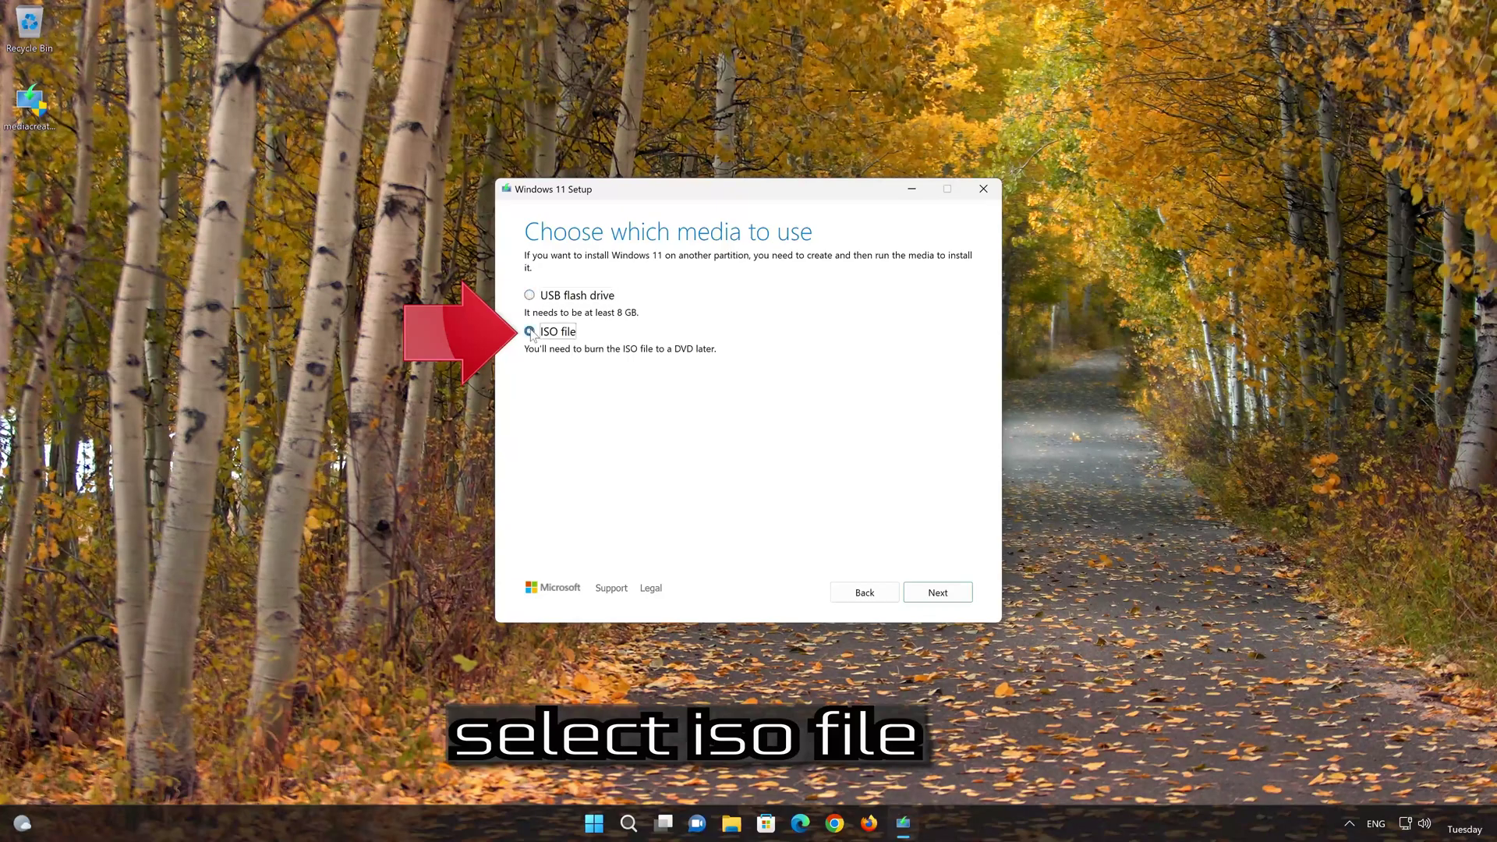
left_click(938, 593)
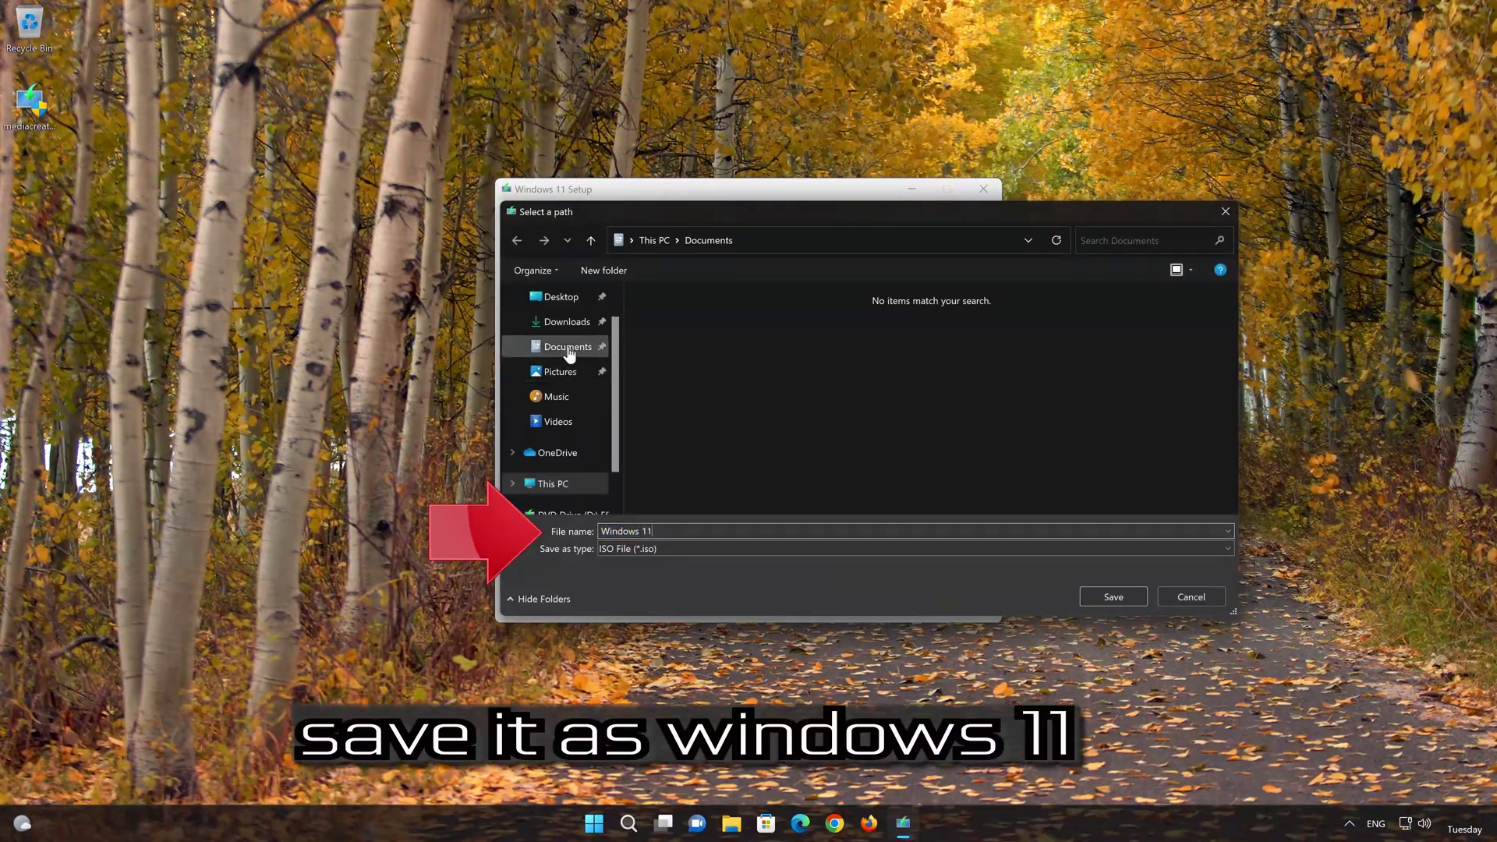
left_click(561, 297)
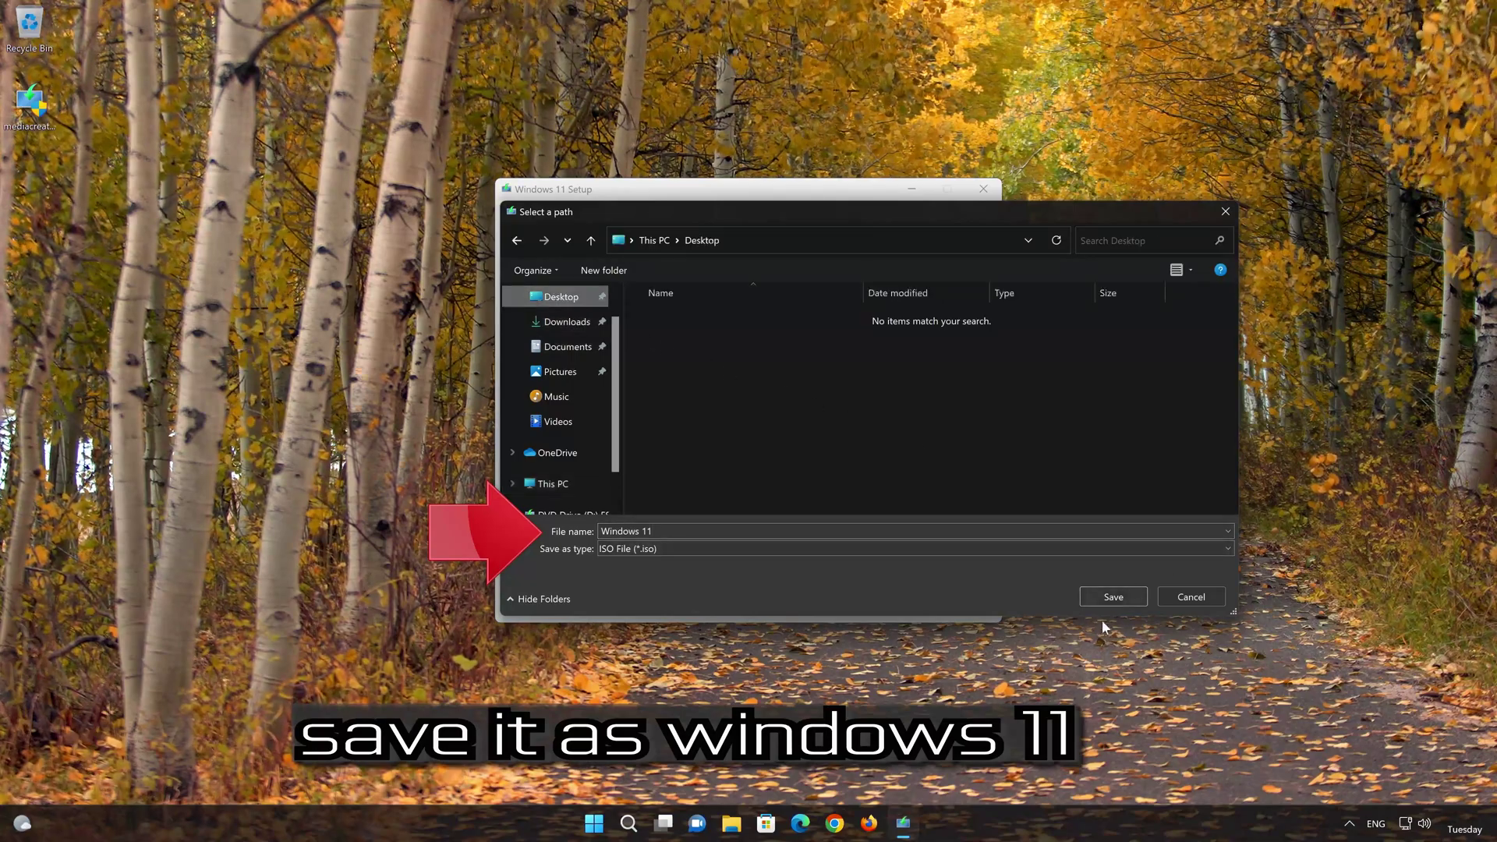
left_click(1126, 593)
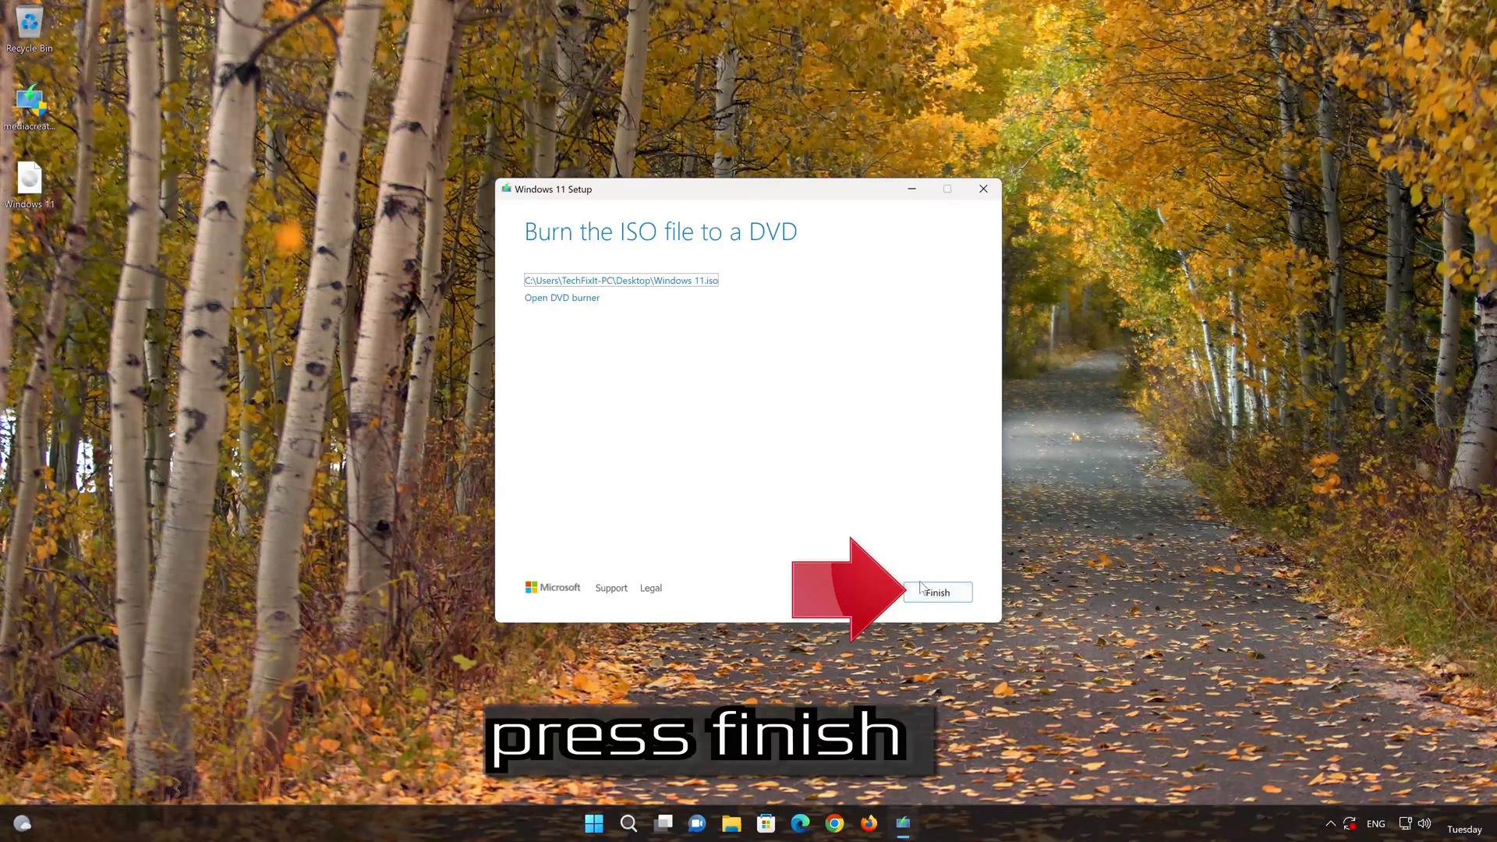
left_click(941, 594)
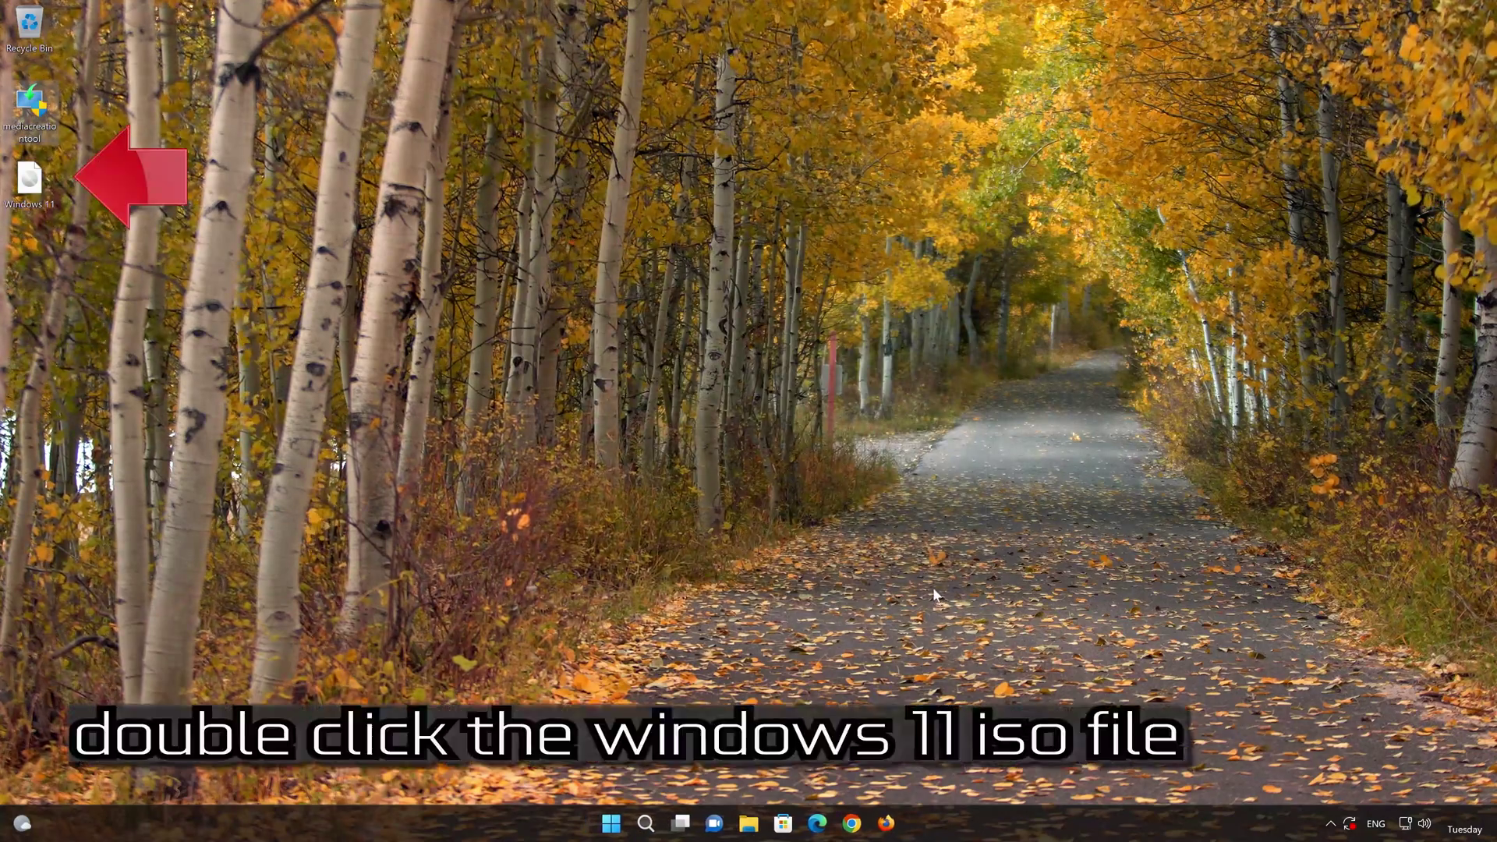
- Open the Windows 11 ISO on the desktop, run its setup application with permission to make changes, and close the drive's folder window
double_click(28, 187)
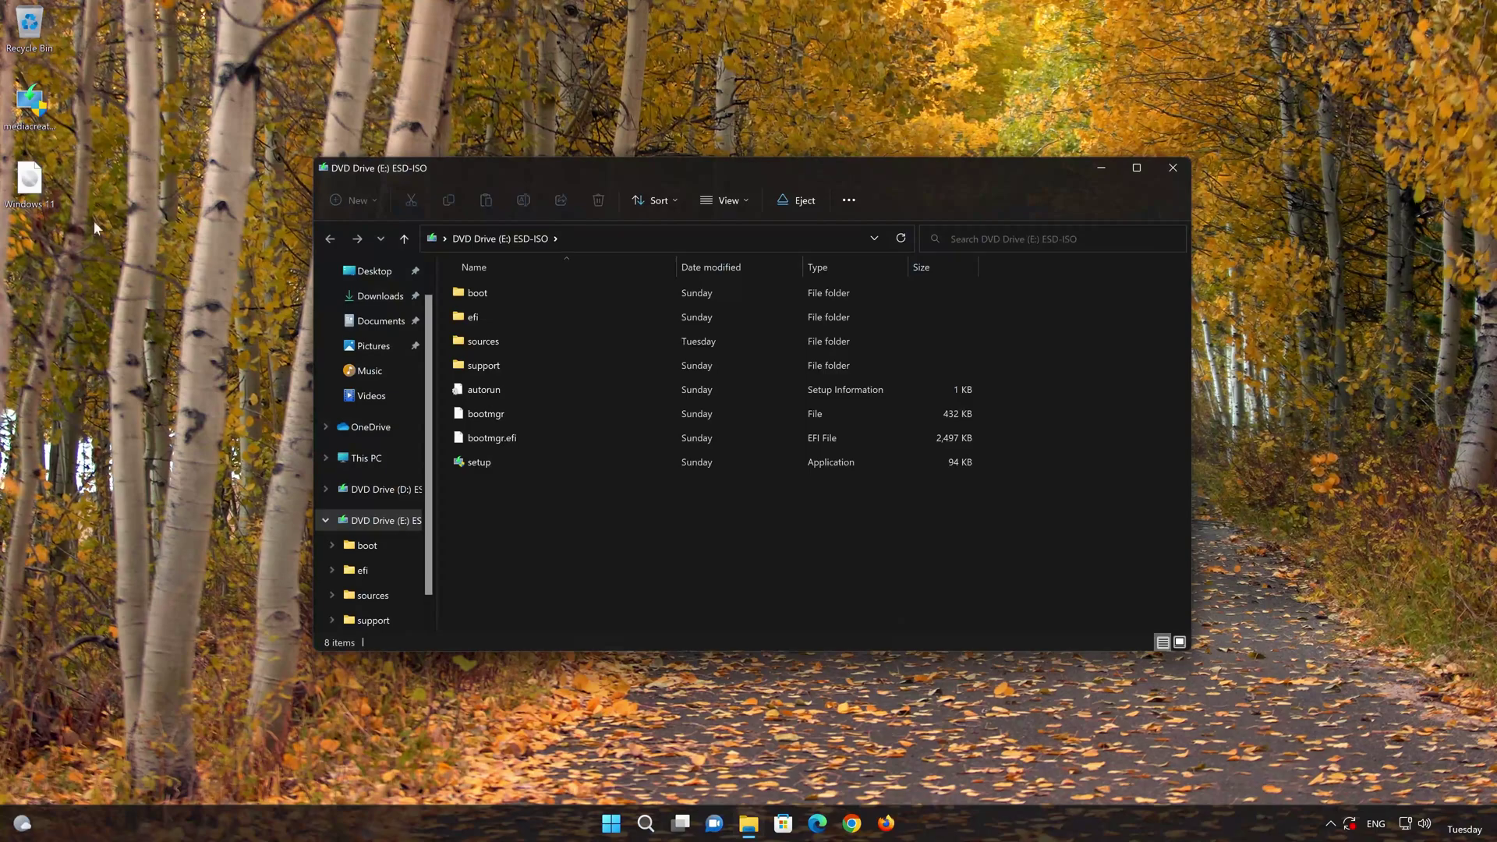
left_click(560, 460)
double_click(562, 461)
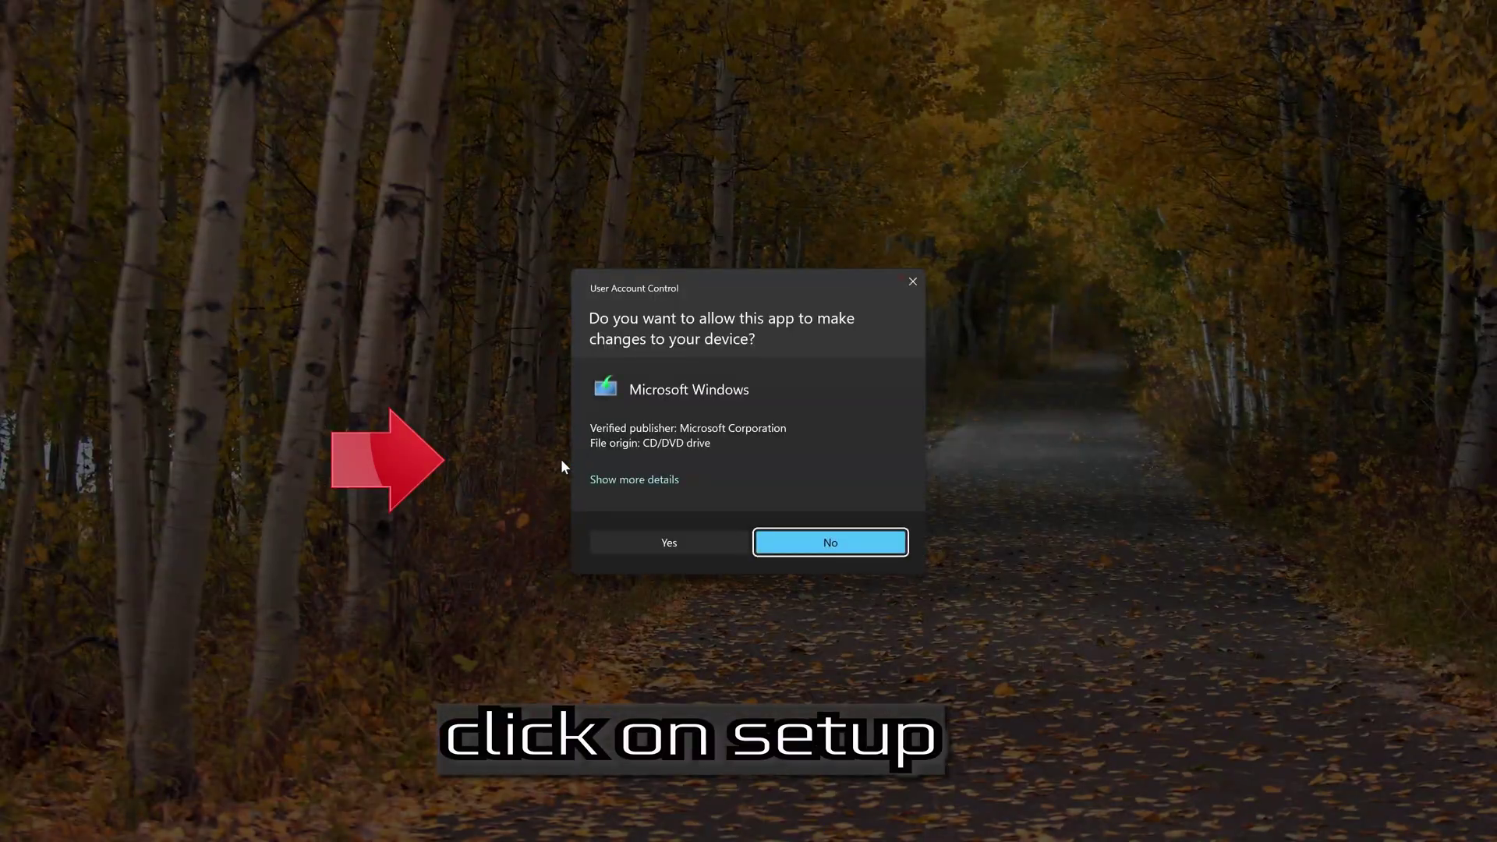
left_click(662, 542)
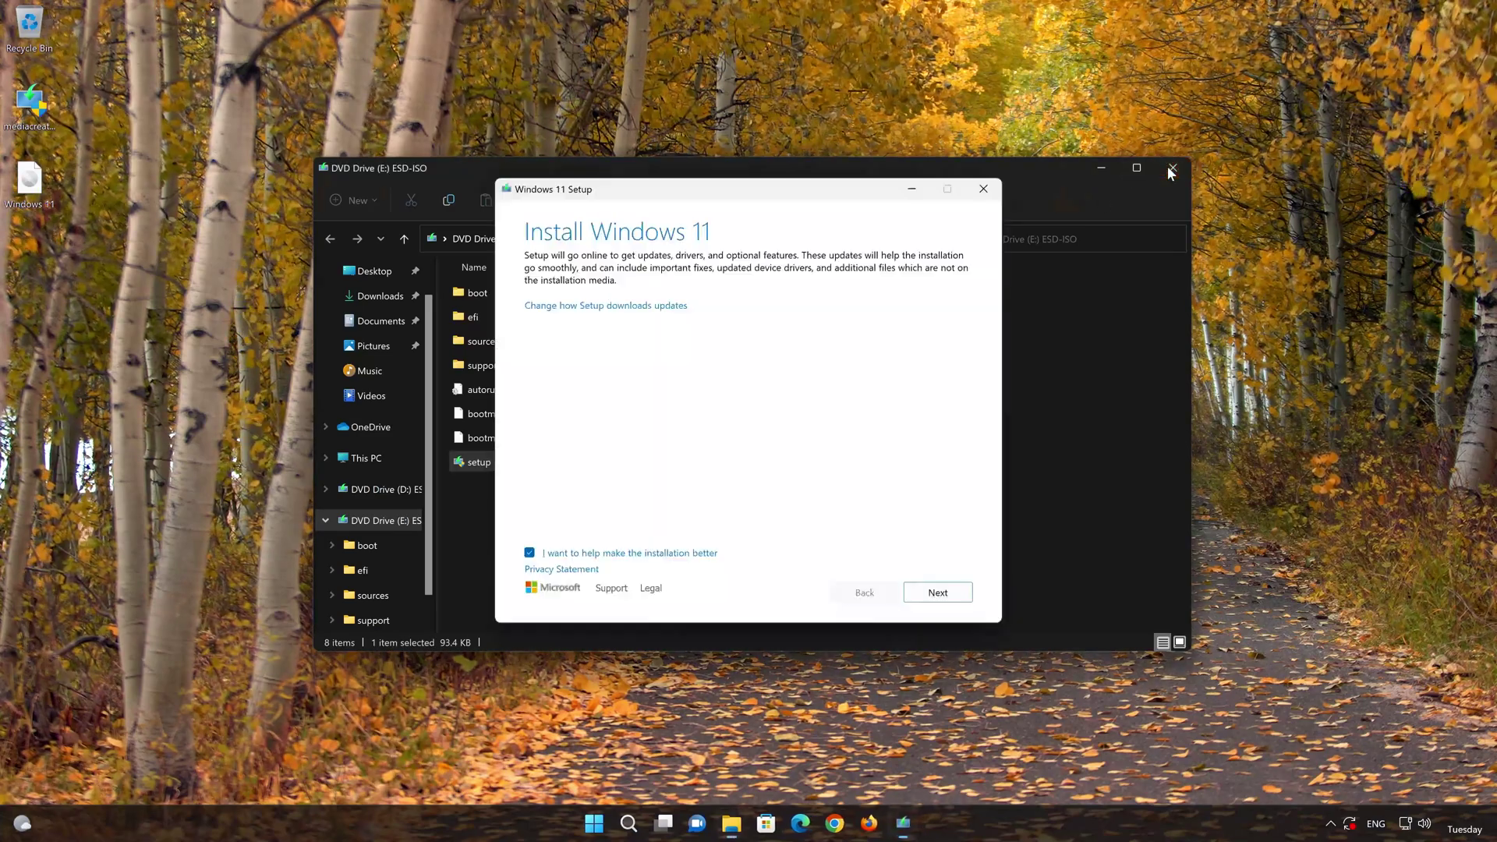
left_click(1172, 169)
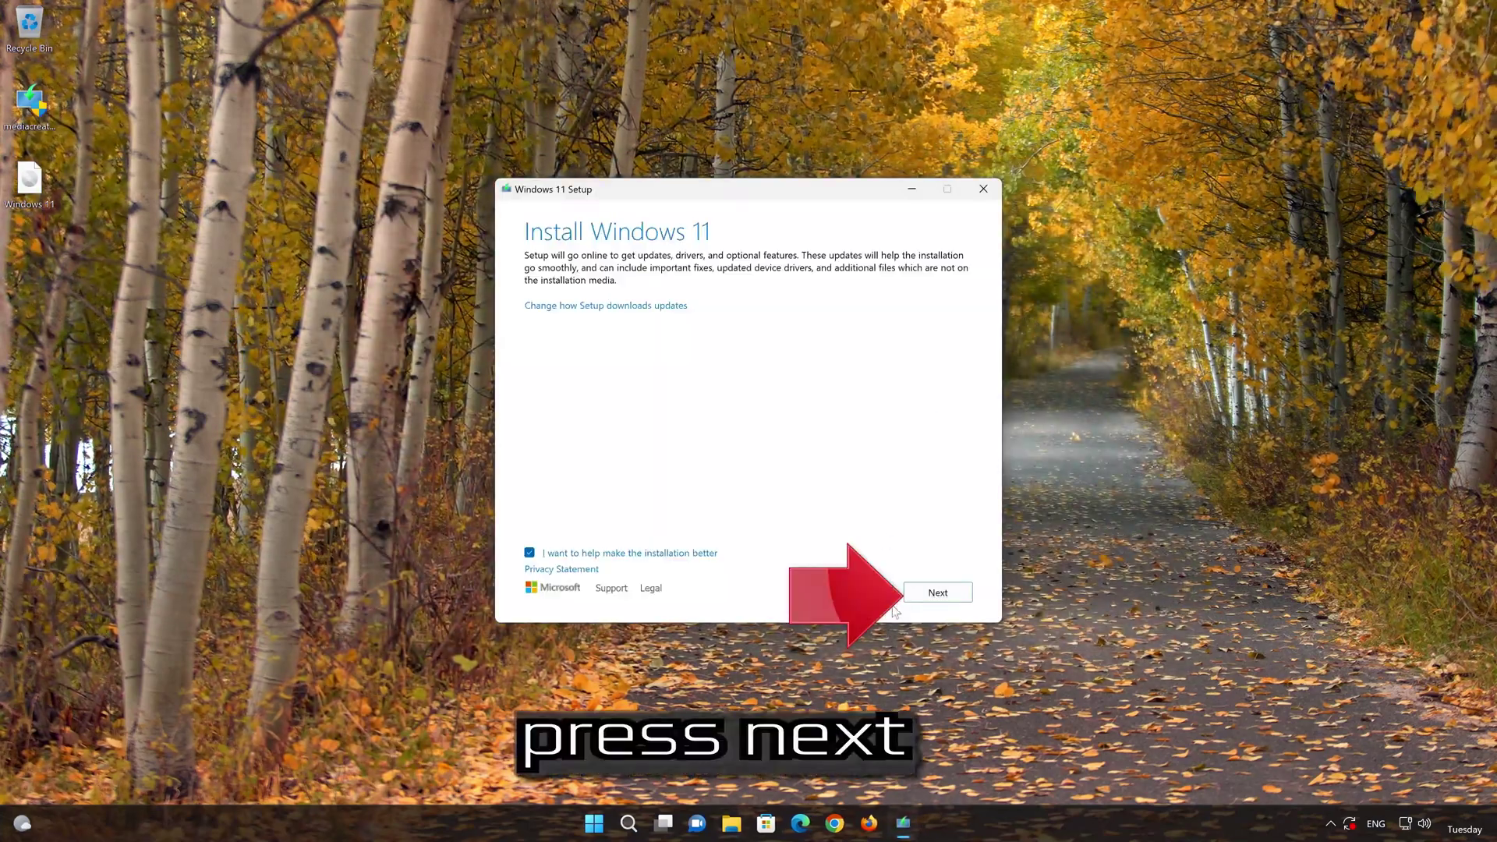
- Proceed through Windows 11 Setup, accept the license terms, and start installing Windows 11 Pro with personal files and apps kept
left_click(939, 594)
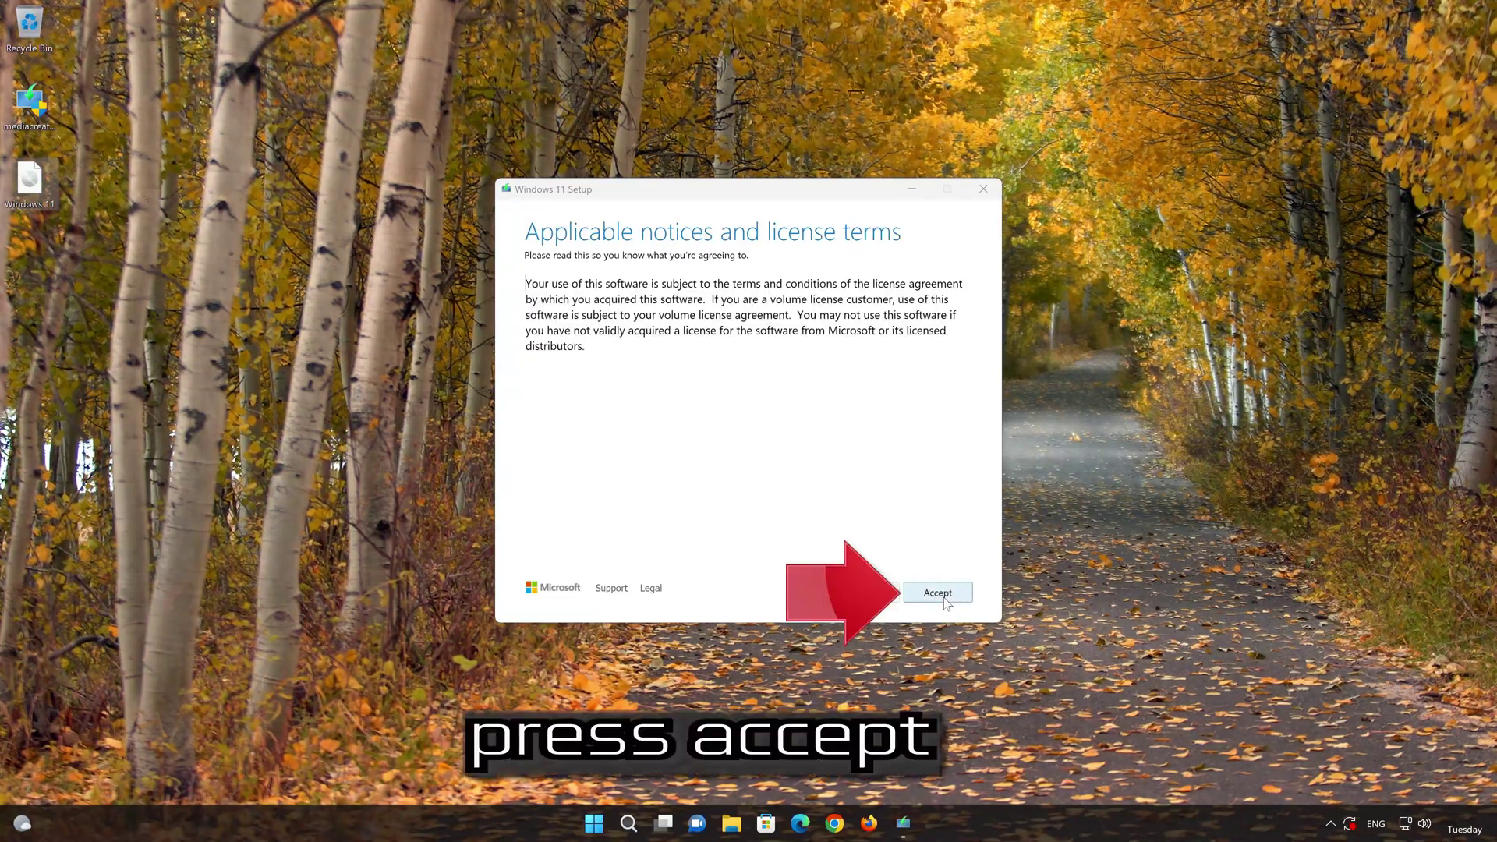
left_click(942, 598)
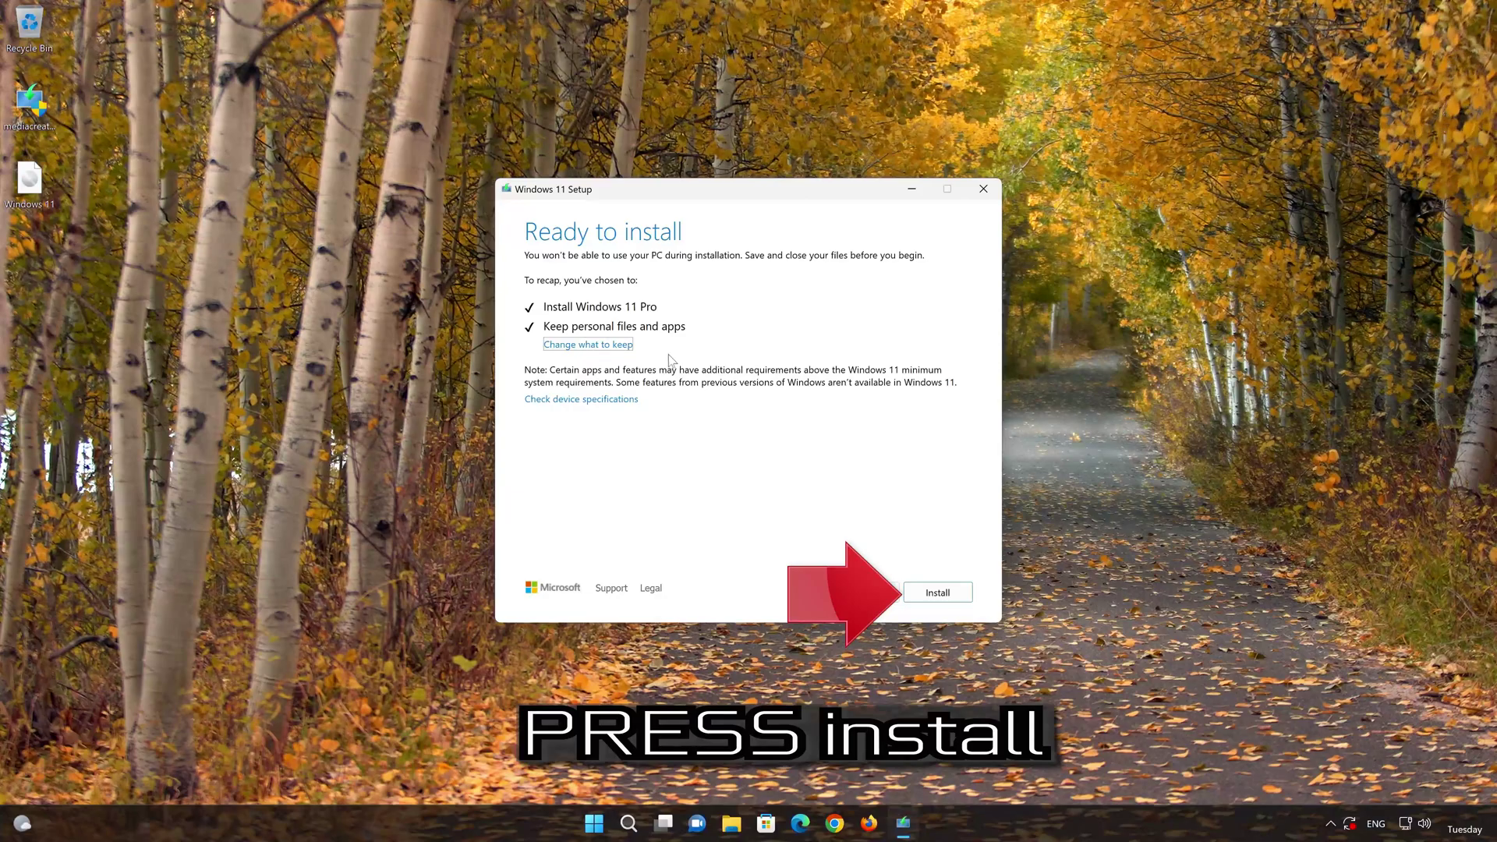
left_click(958, 597)
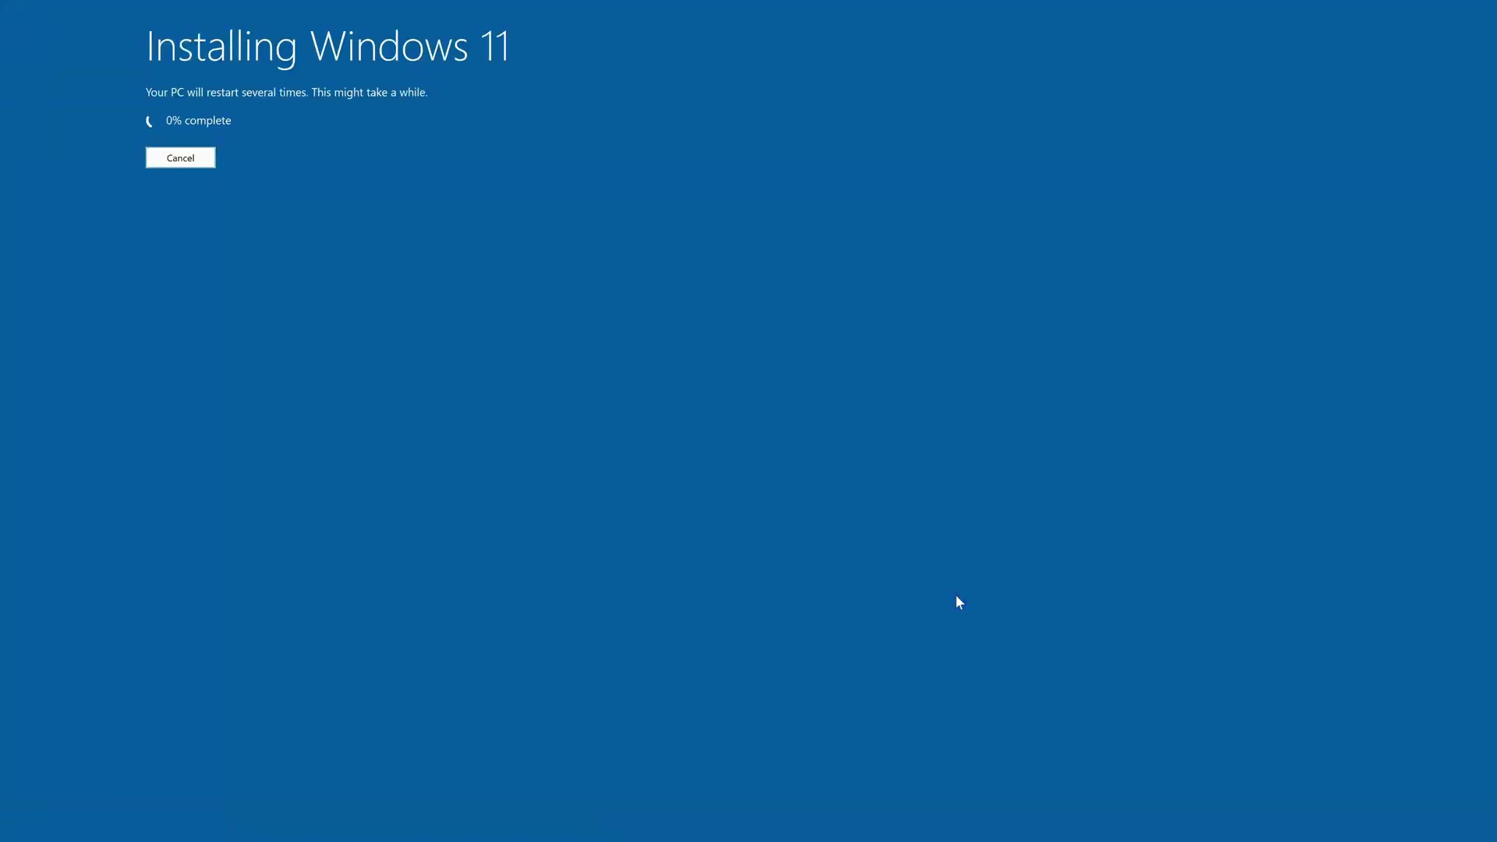